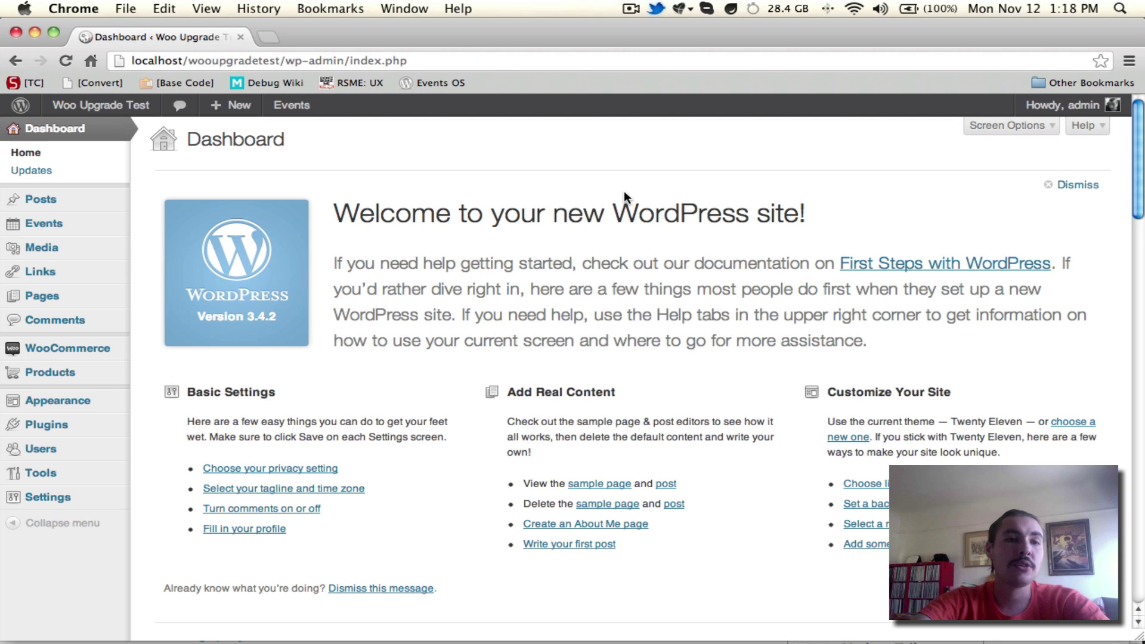
# - Reveal the Events flyout submenu in the admin sidebar
pyautogui.moveTo(62, 232)
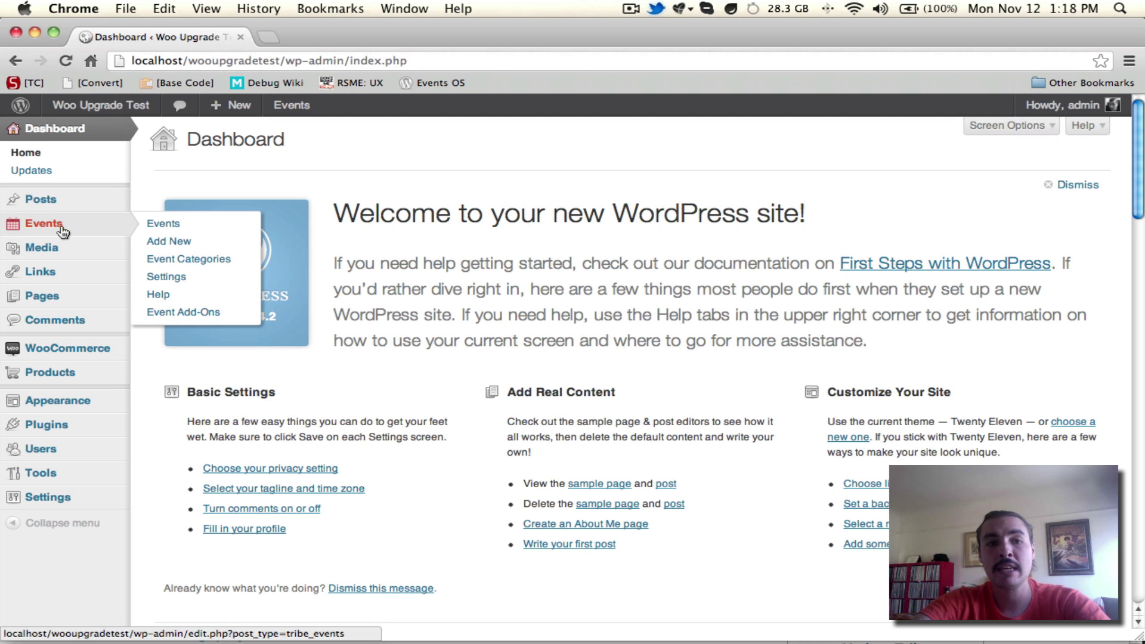
# - Create a new event titled 'Reality Celebration 2012' with the description 'The description.'
pyautogui.click(166, 248)
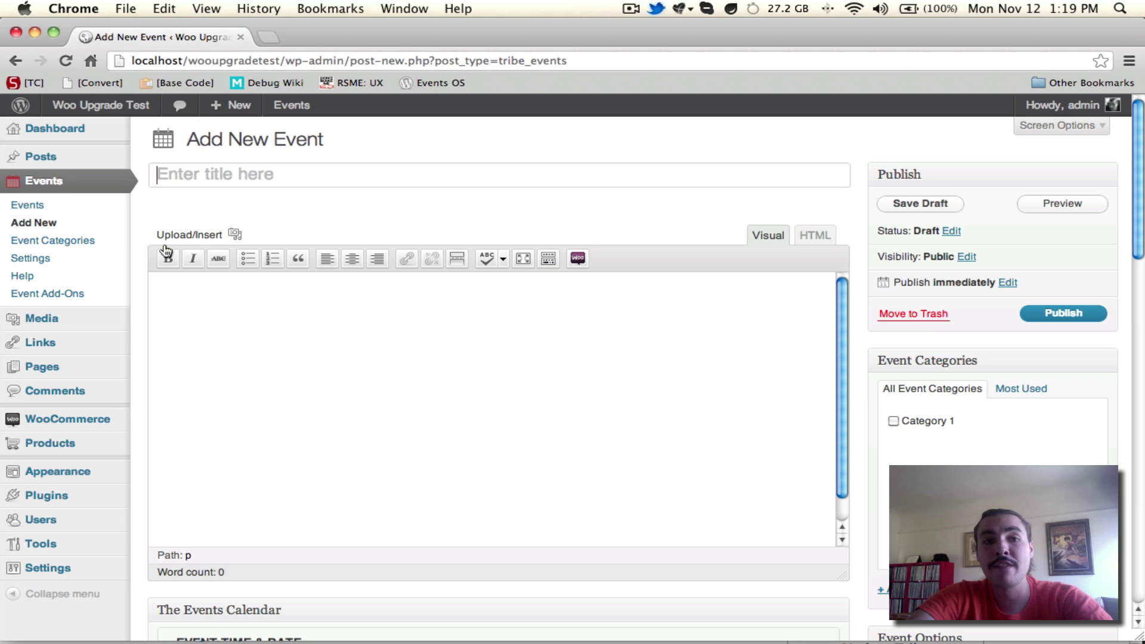
pyautogui.press('shift')
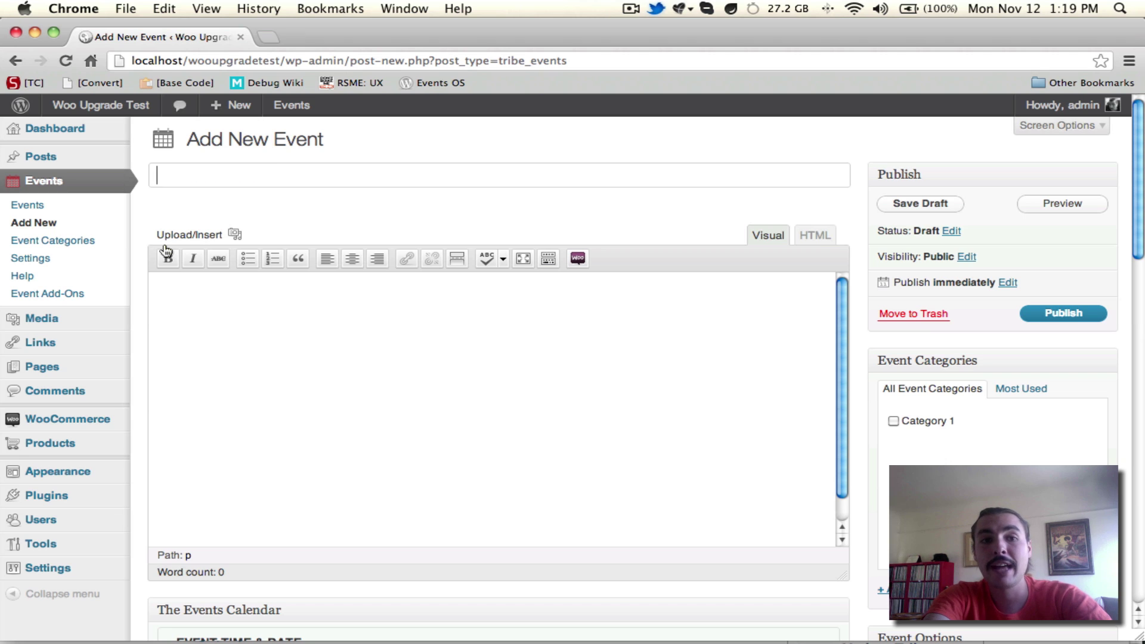
pyautogui.write('Reality')
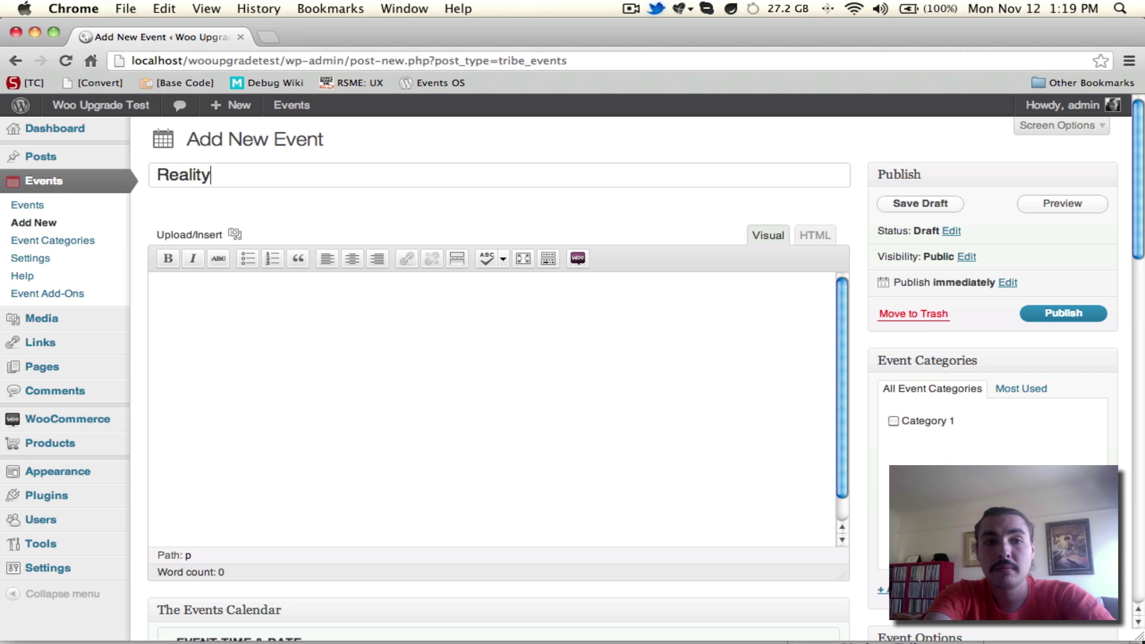
pyautogui.write(' Celebration 2012')
pyautogui.click(165, 384)
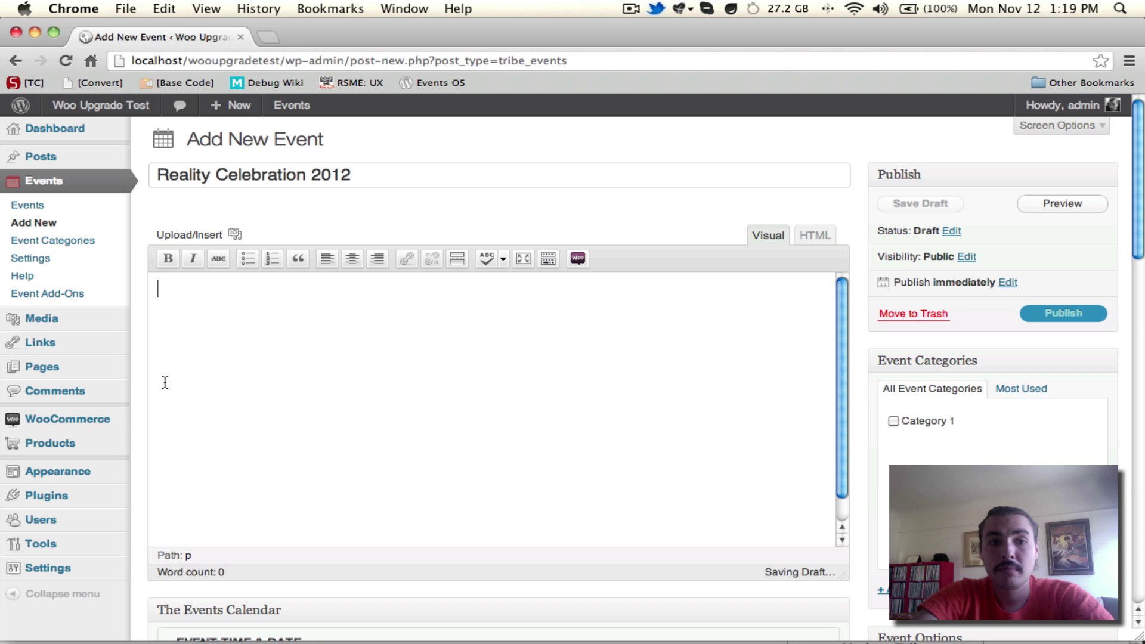
pyautogui.write('The description.')
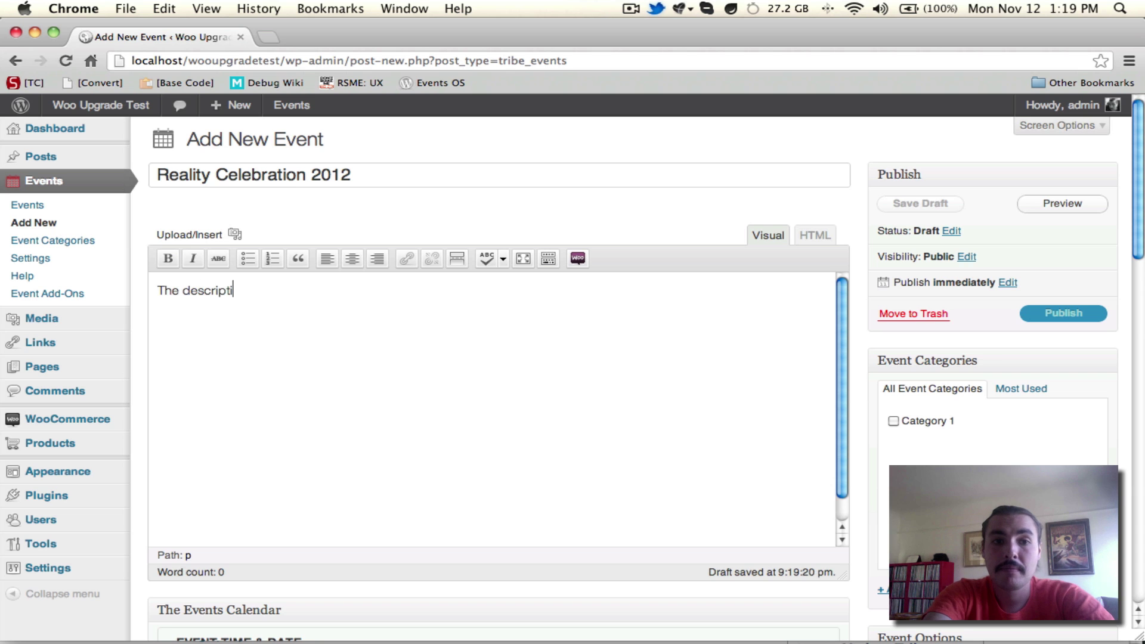
# - Assign the event to Category 1 and set its date to November 17, 2012
pyautogui.click(926, 419)
pyautogui.scroll(-7, 923, 348)
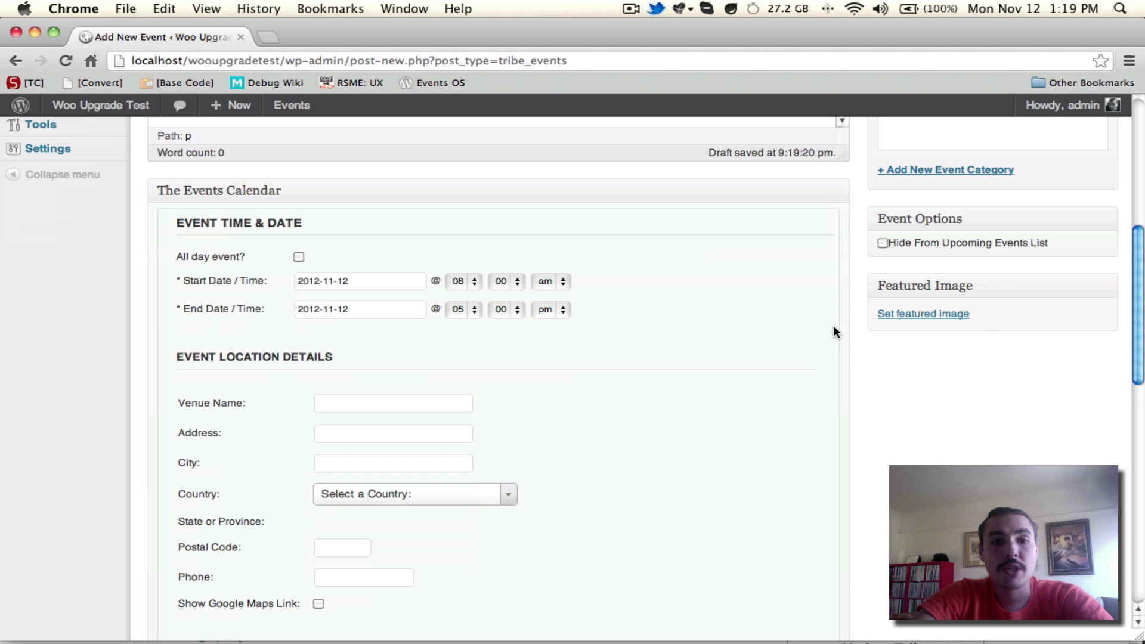
pyautogui.click(372, 287)
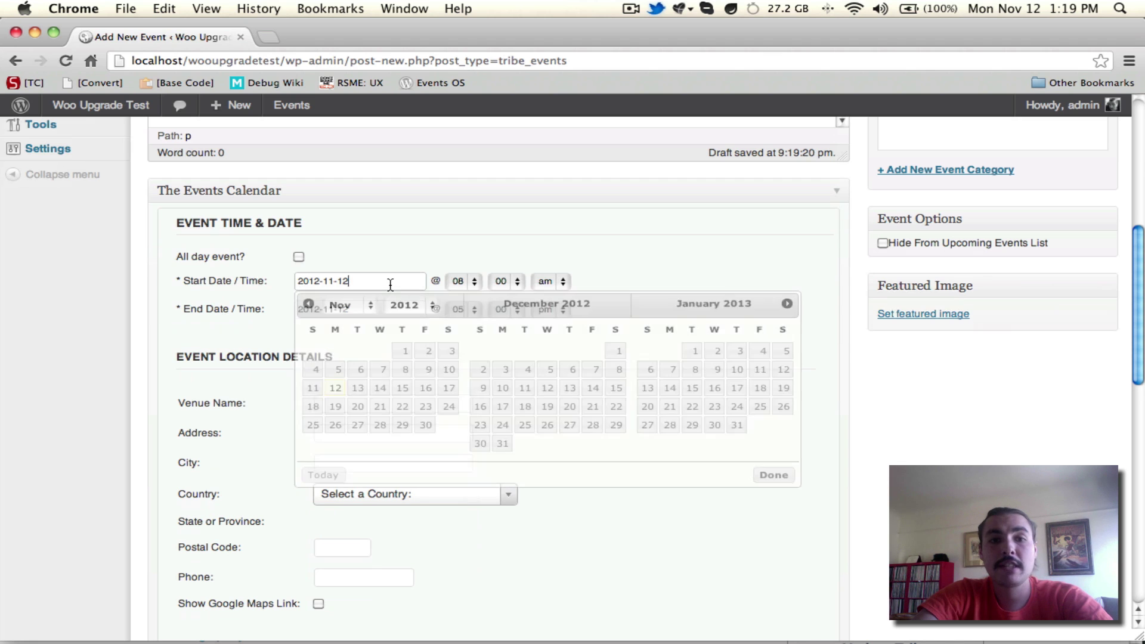
pyautogui.click(446, 388)
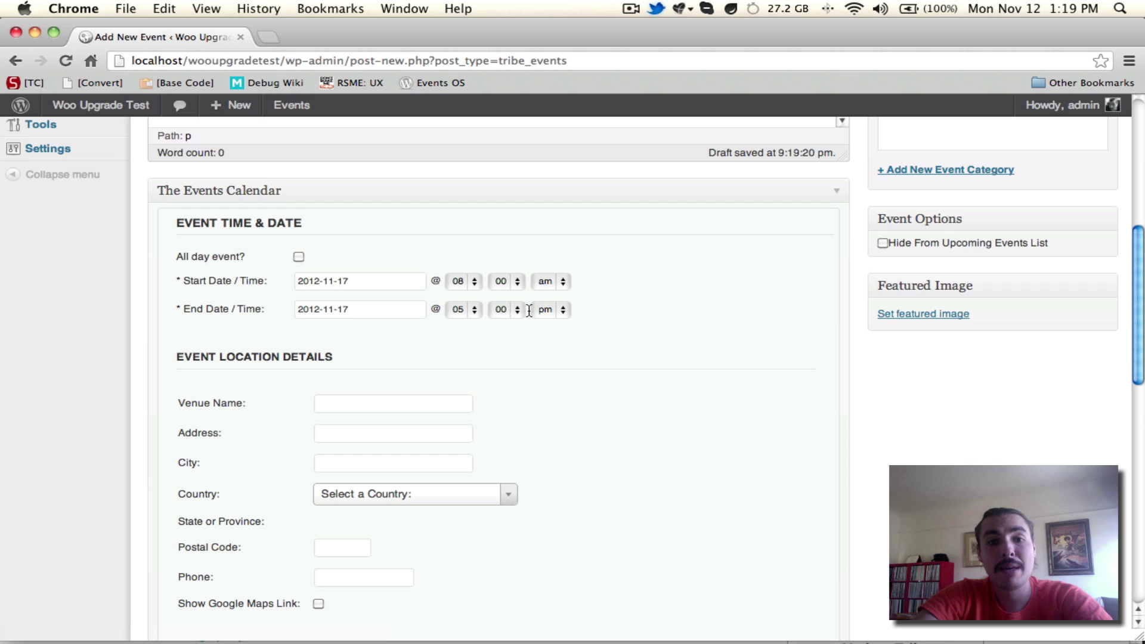
# - Enter the venue 'My Palace' with its saved street address and city
pyautogui.scroll(-3, 623, 322)
pyautogui.click(330, 329)
pyautogui.write('My')
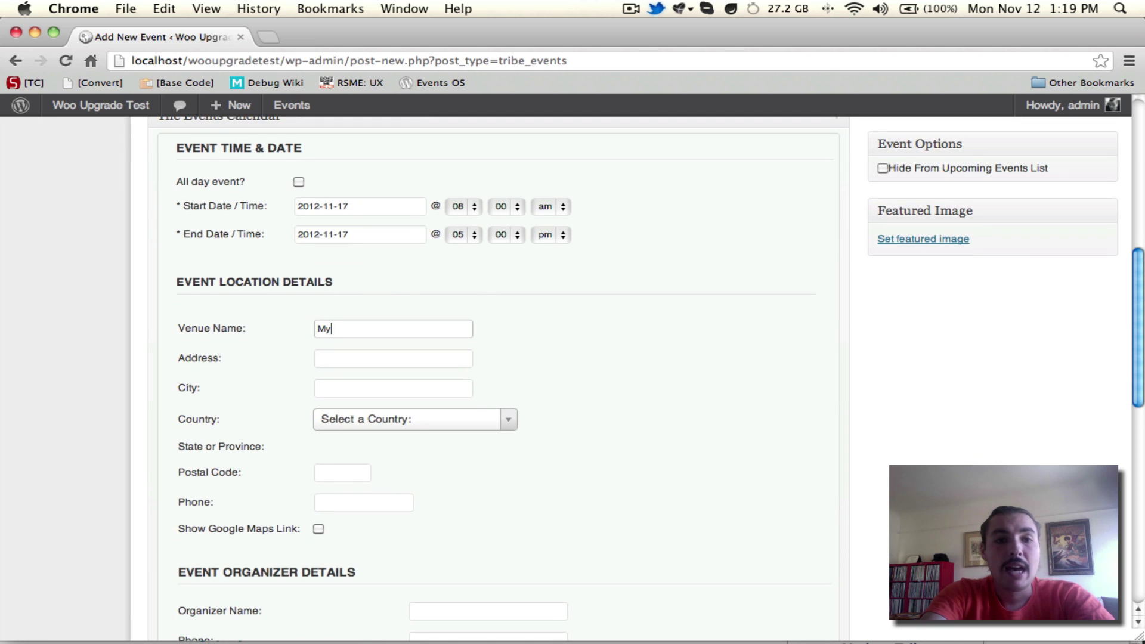
pyautogui.write(' Palace')
pyautogui.press('Tab')
pyautogui.write('1000')
pyautogui.press('Down')
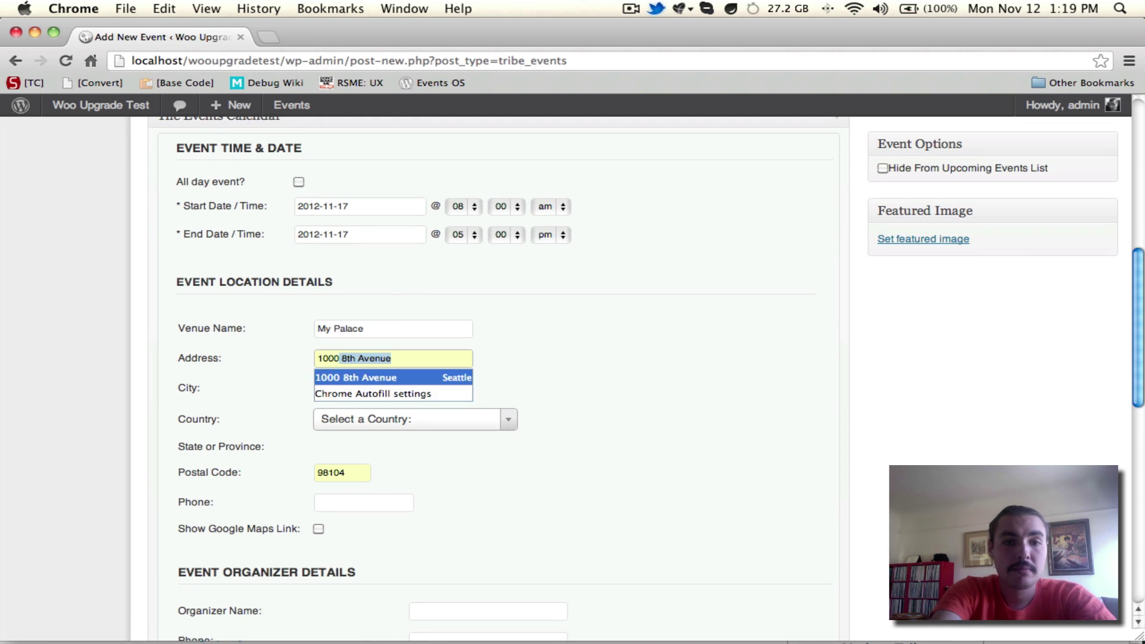
pyautogui.press('Return')
# - Set the venue country to United States and state to Washington
pyautogui.click(342, 421)
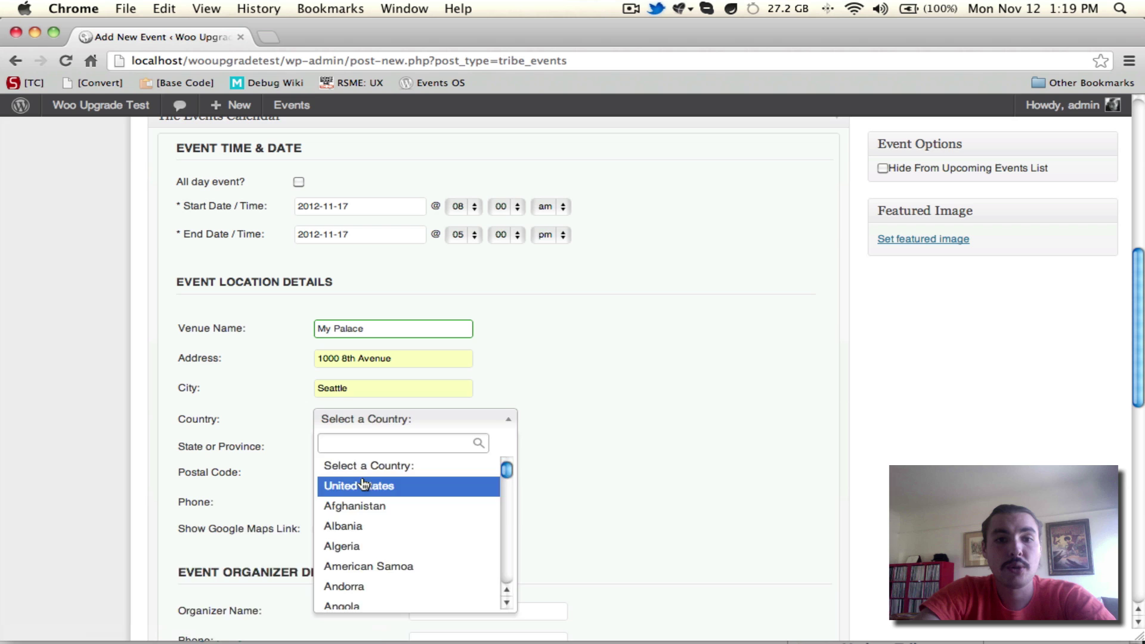
pyautogui.click(364, 484)
pyautogui.click(367, 451)
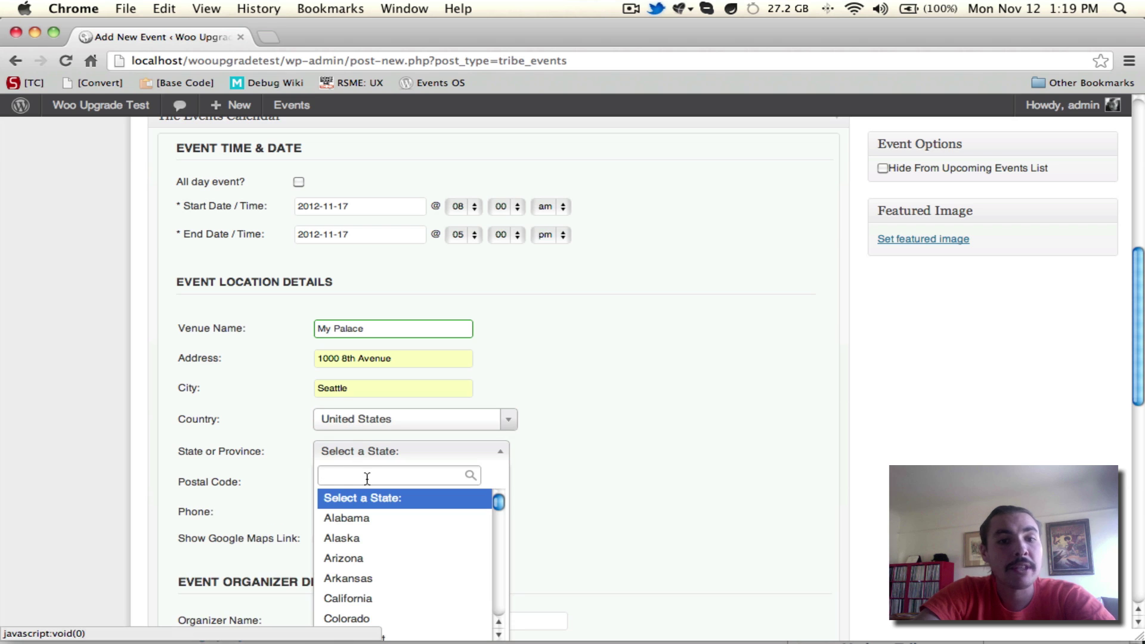
pyautogui.write('wash')
pyautogui.click(363, 500)
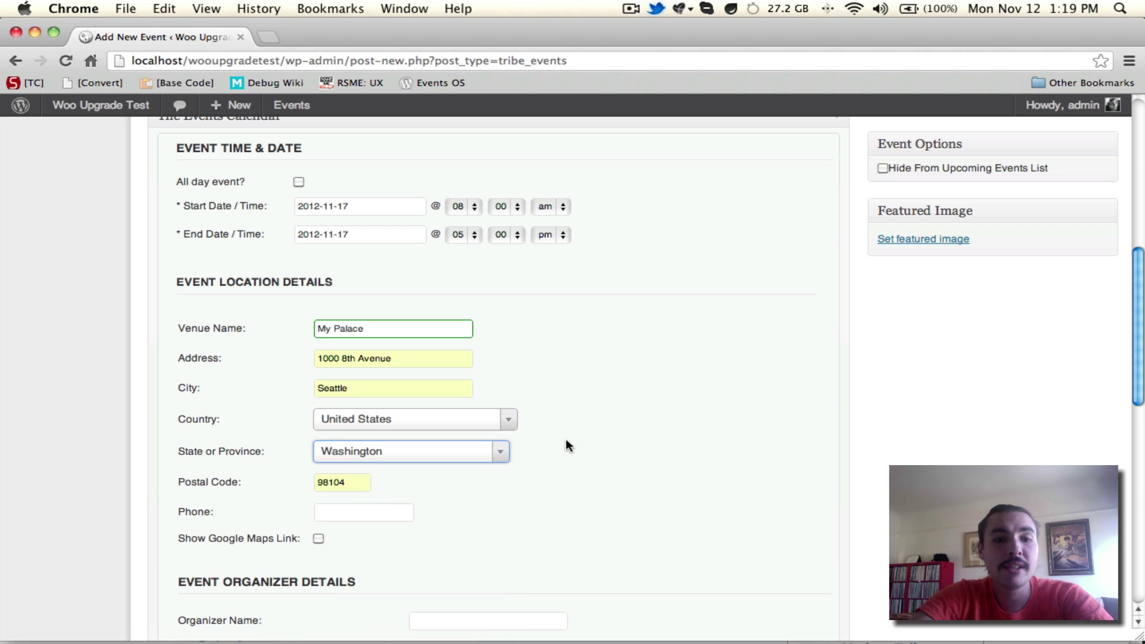
# - Fill in the organizer's name and phone number
pyautogui.scroll(-5, 567, 441)
pyautogui.click(466, 400)
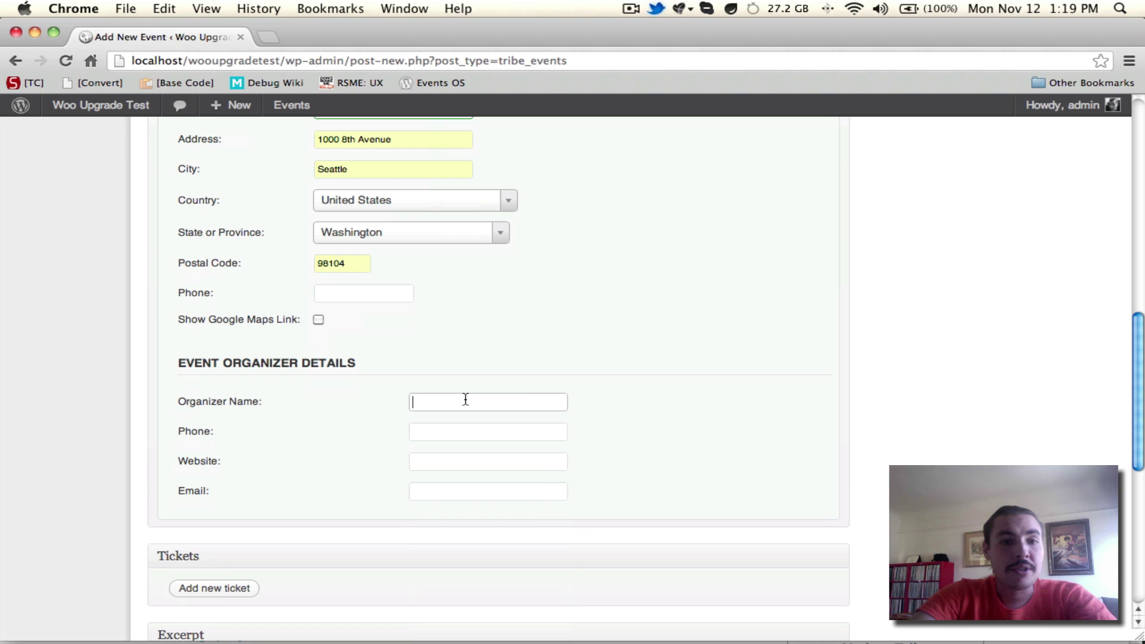
pyautogui.write('Robert L')
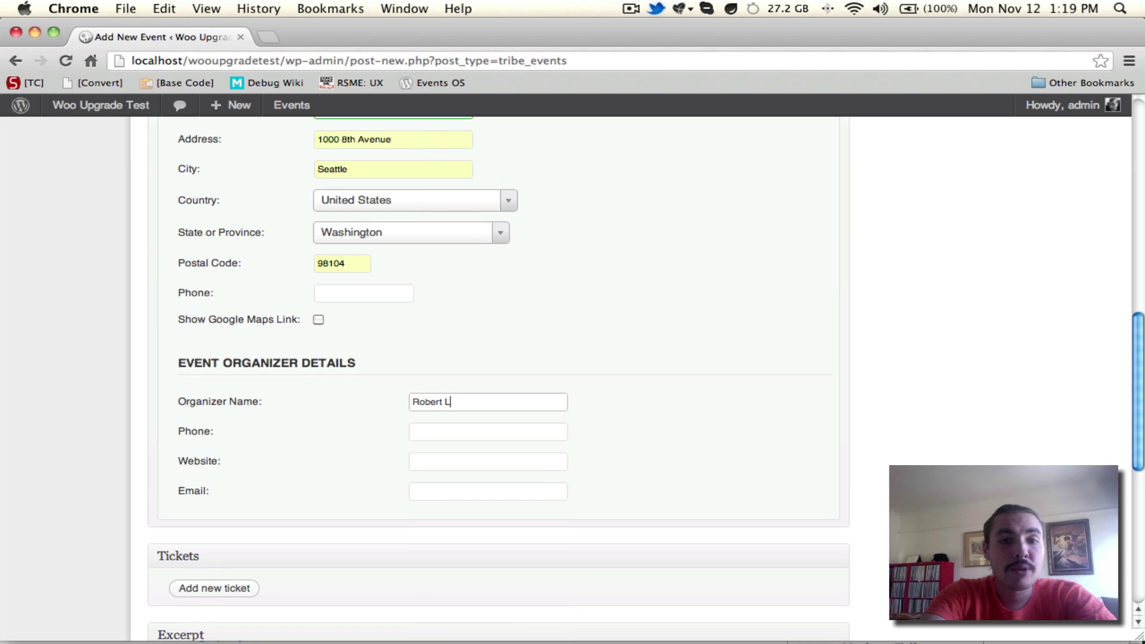
pyautogui.write('G')
pyautogui.click(494, 431)
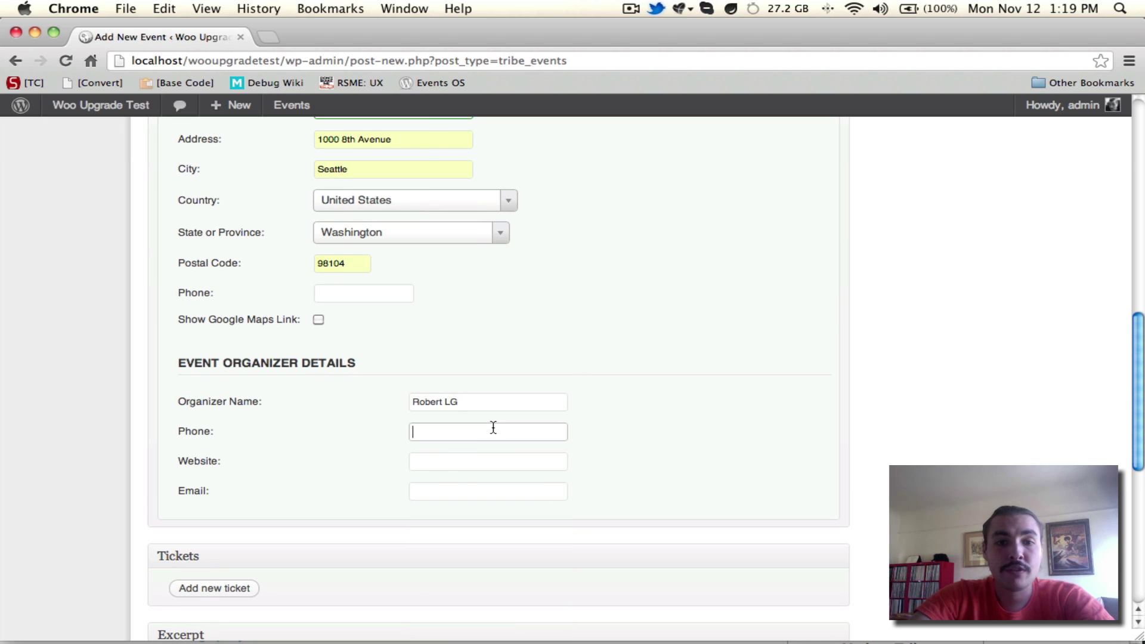
pyautogui.write('111-222-3333')
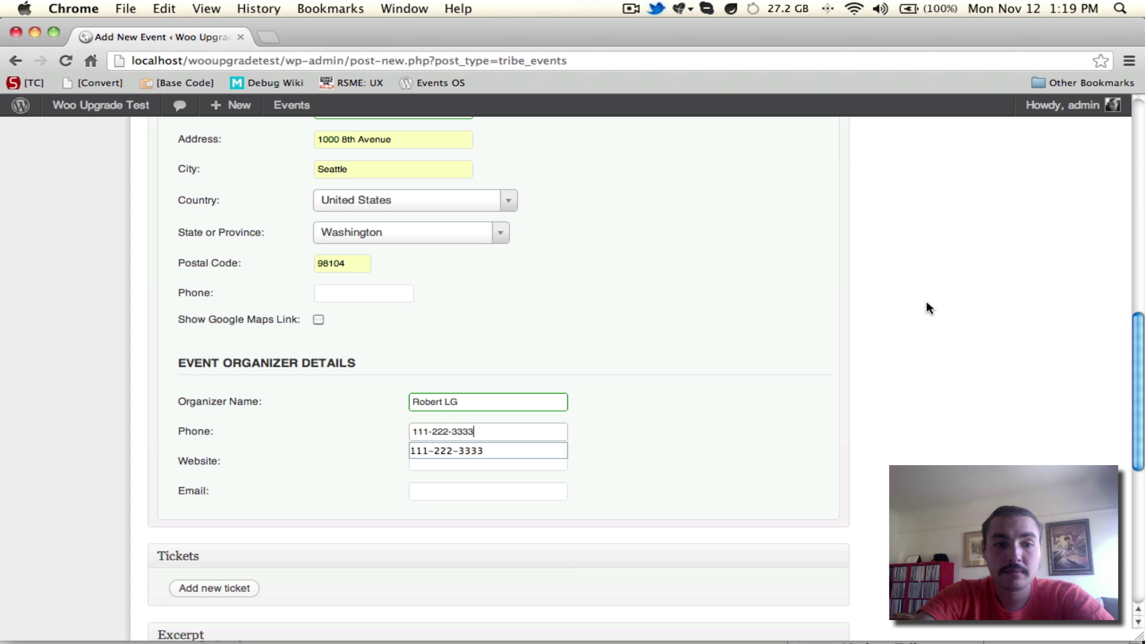
pyautogui.click(925, 301)
# - Start a new ticket in the event's Tickets box
pyautogui.scroll(15, 602, 301)
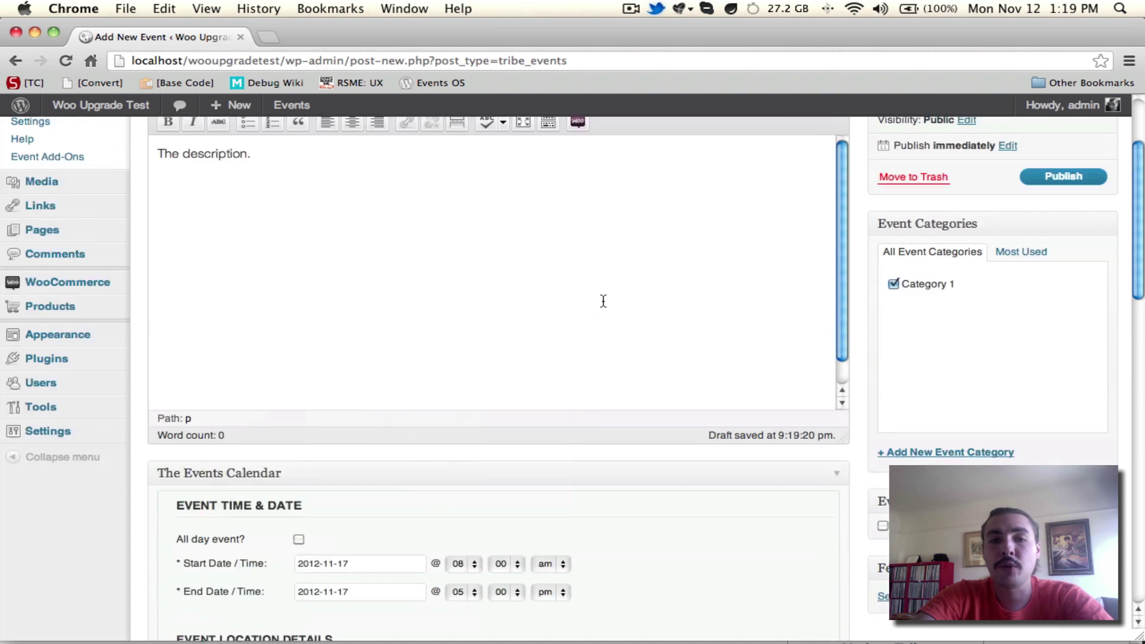
pyautogui.scroll(-3, 603, 301)
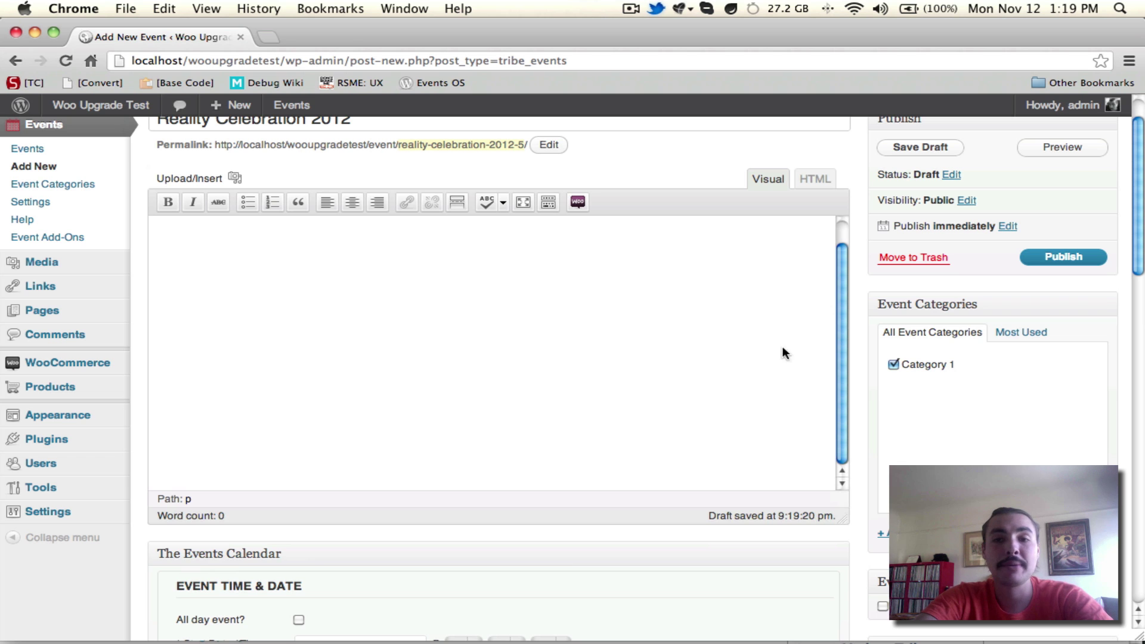
pyautogui.scroll(-5, 871, 221)
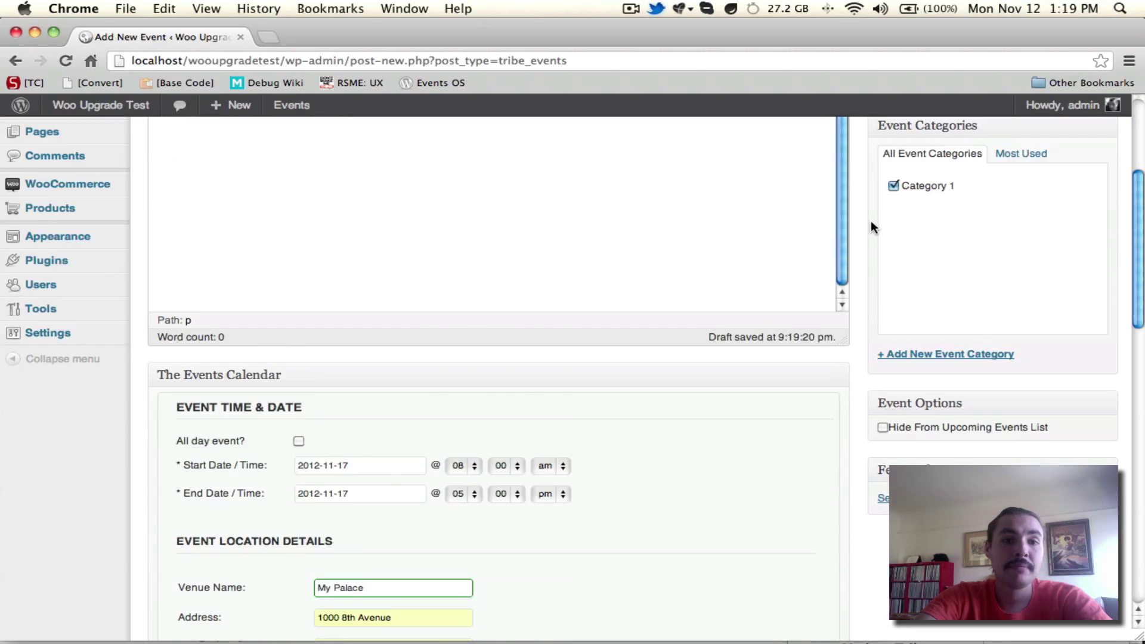
pyautogui.scroll(-15, 870, 225)
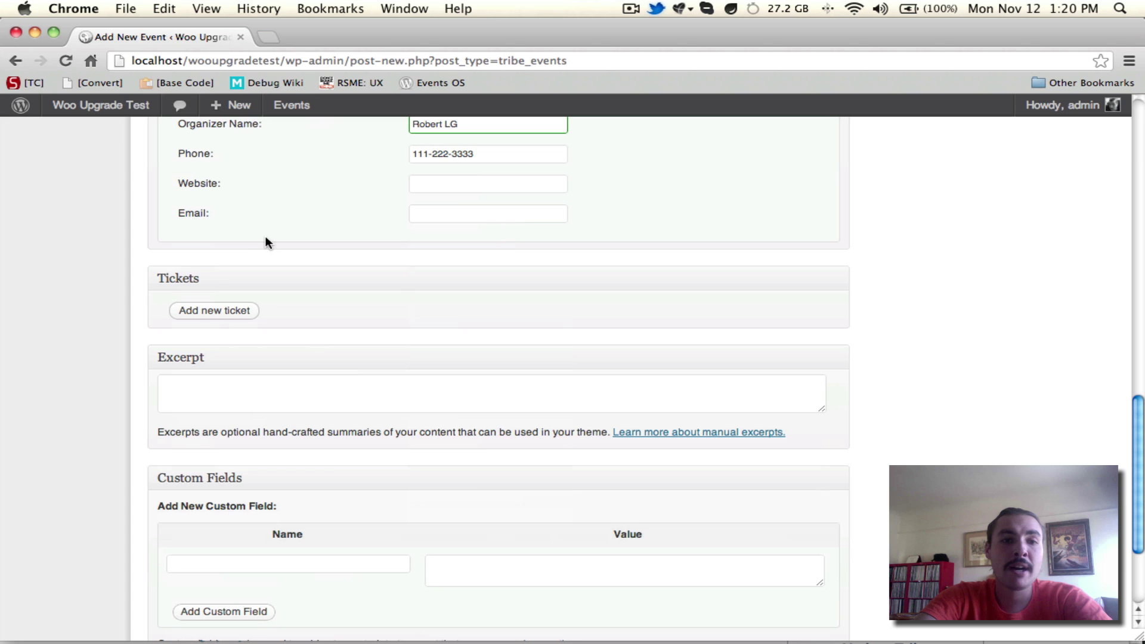
pyautogui.click(224, 311)
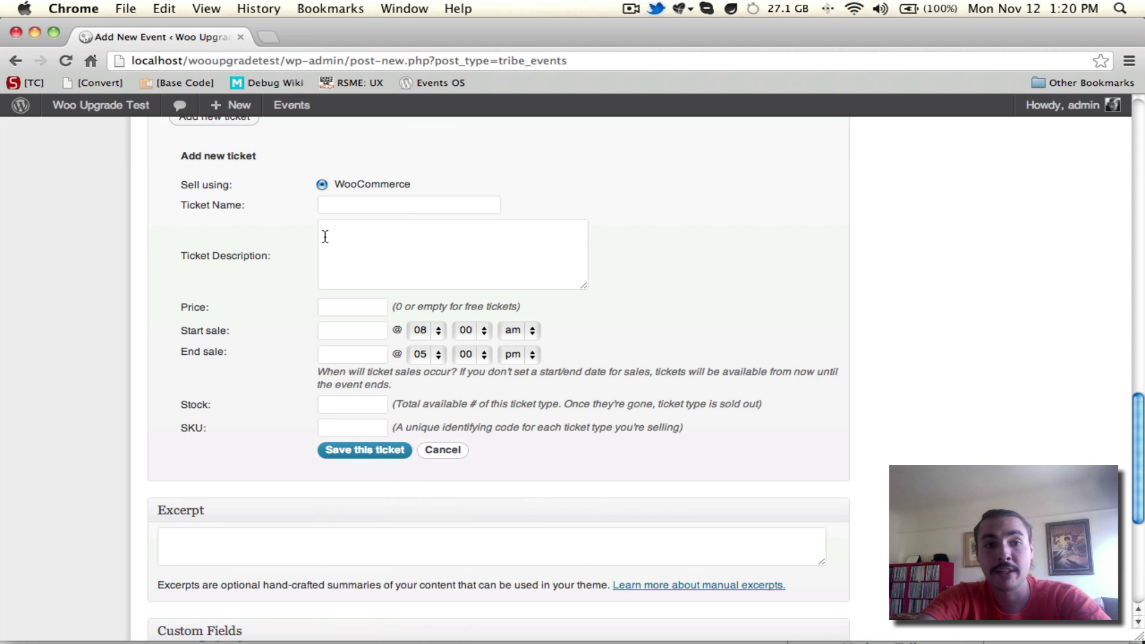
pyautogui.scroll(2, 325, 237)
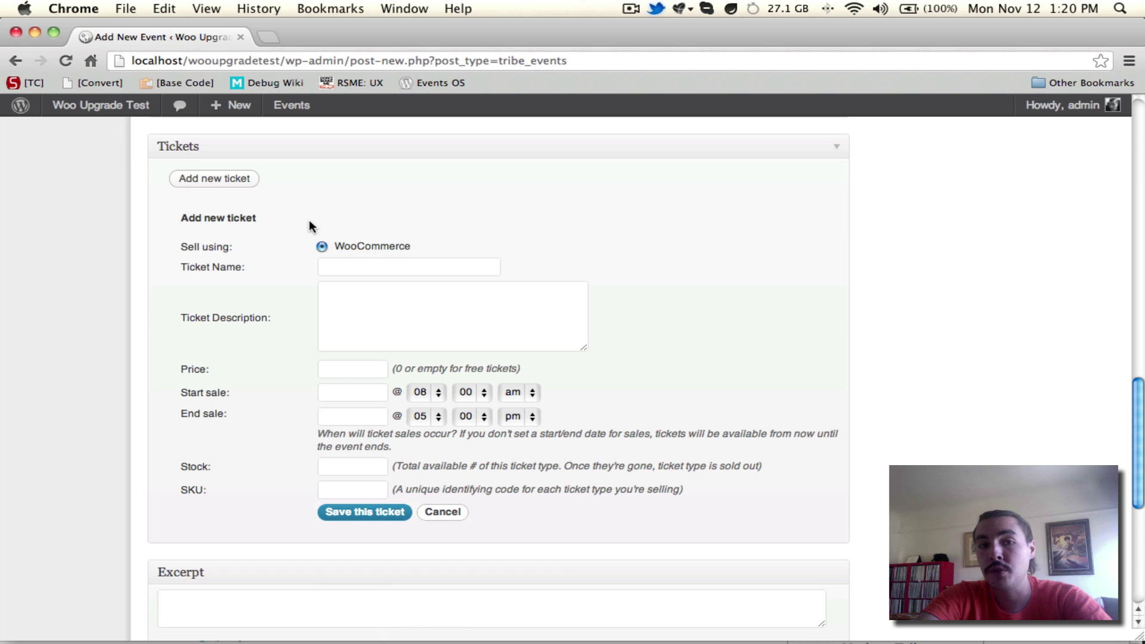
pyautogui.click(332, 268)
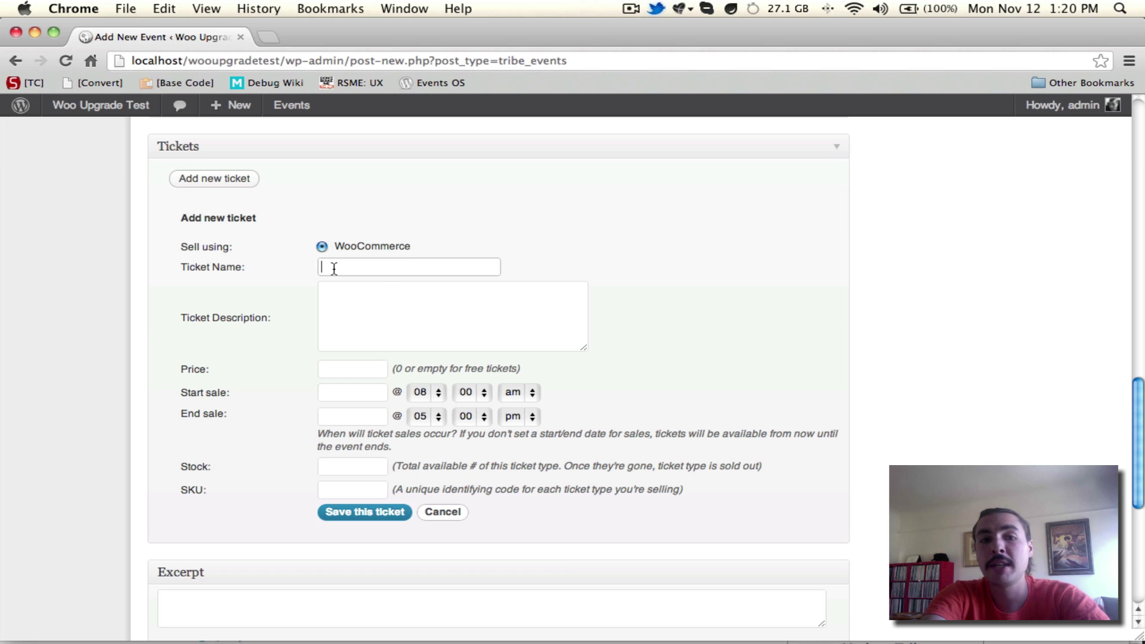
# - Name the ticket 'Adults', describe it as 'Adult tickets come with a free t-shirt and 1 beer.', price $15
pyautogui.write('Adults')
pyautogui.click(322, 290)
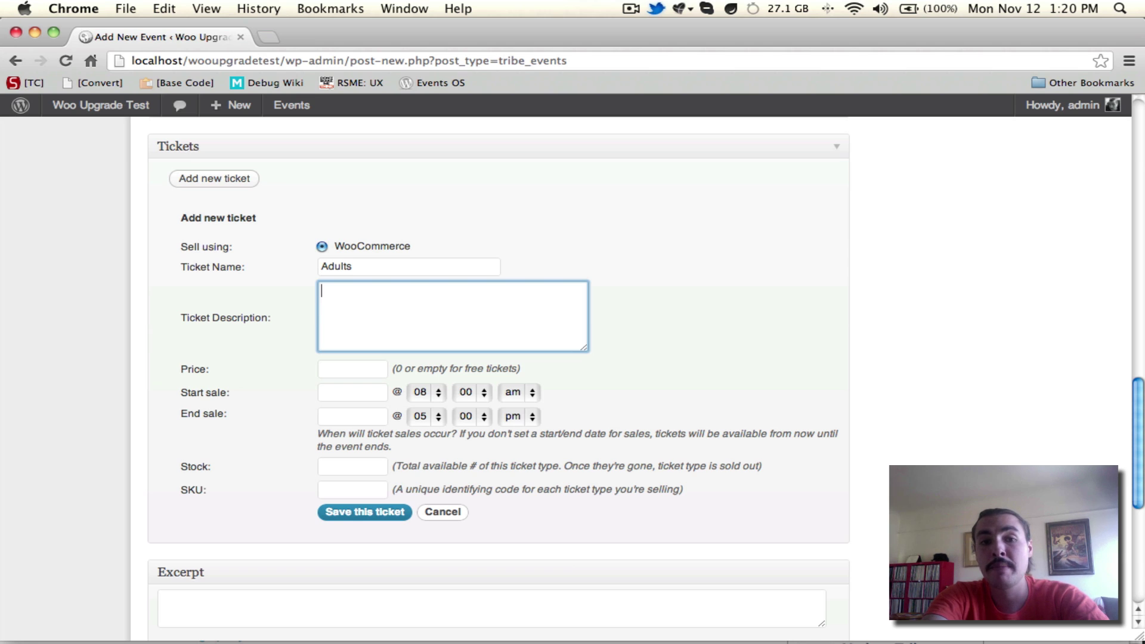
pyautogui.write('A')
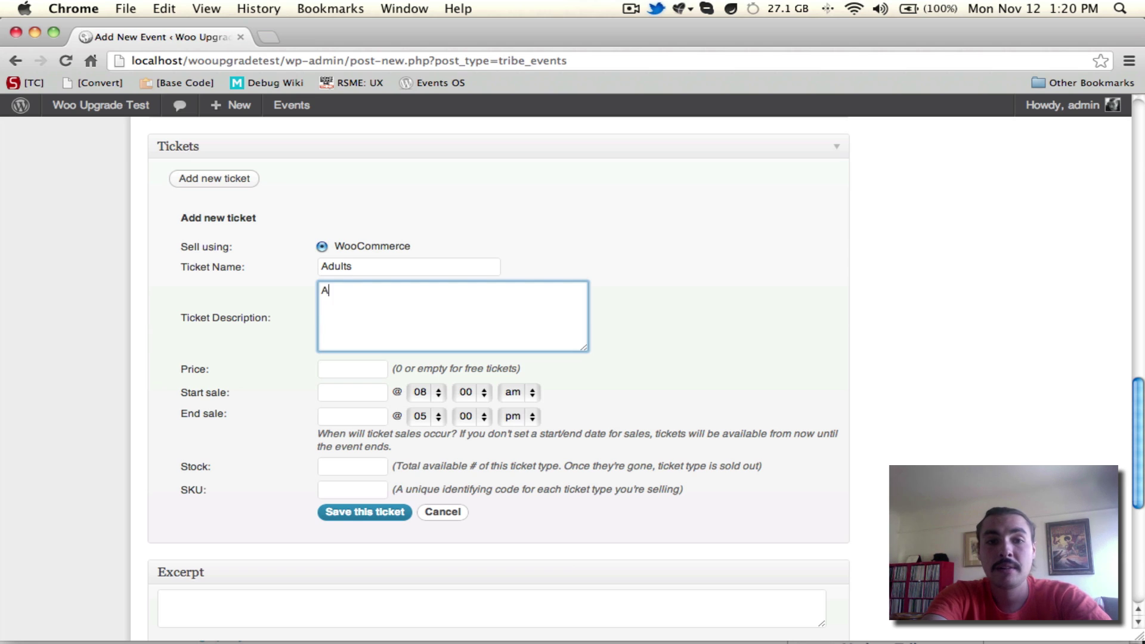
pyautogui.write('dult tickets come ')
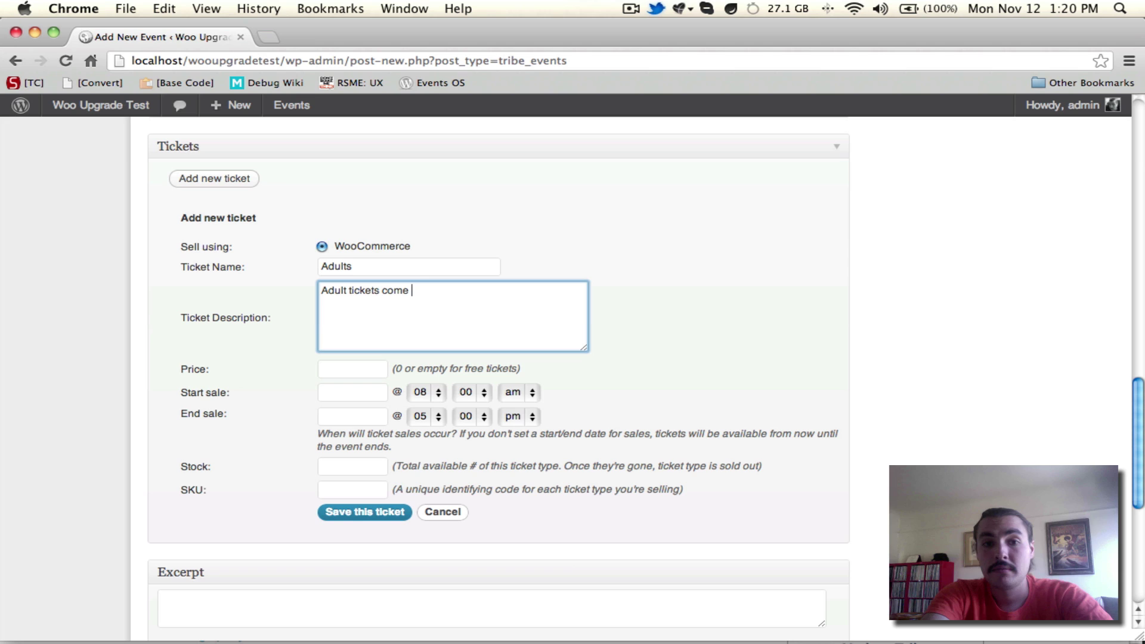
pyautogui.write('with a free t-sh')
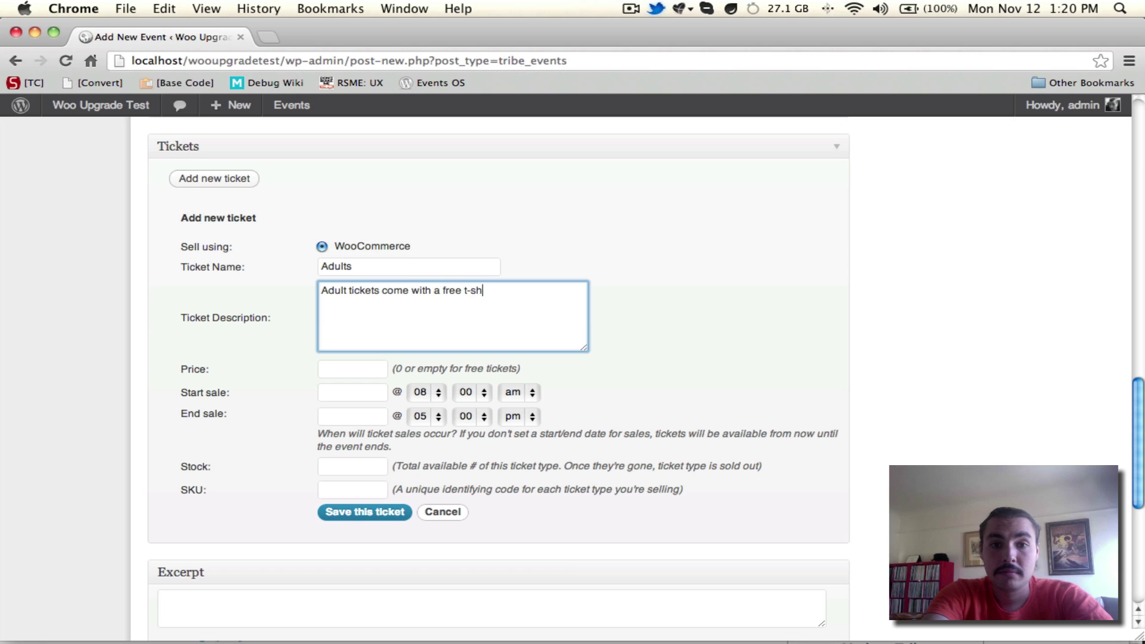
pyautogui.write('irt and 1 beer.')
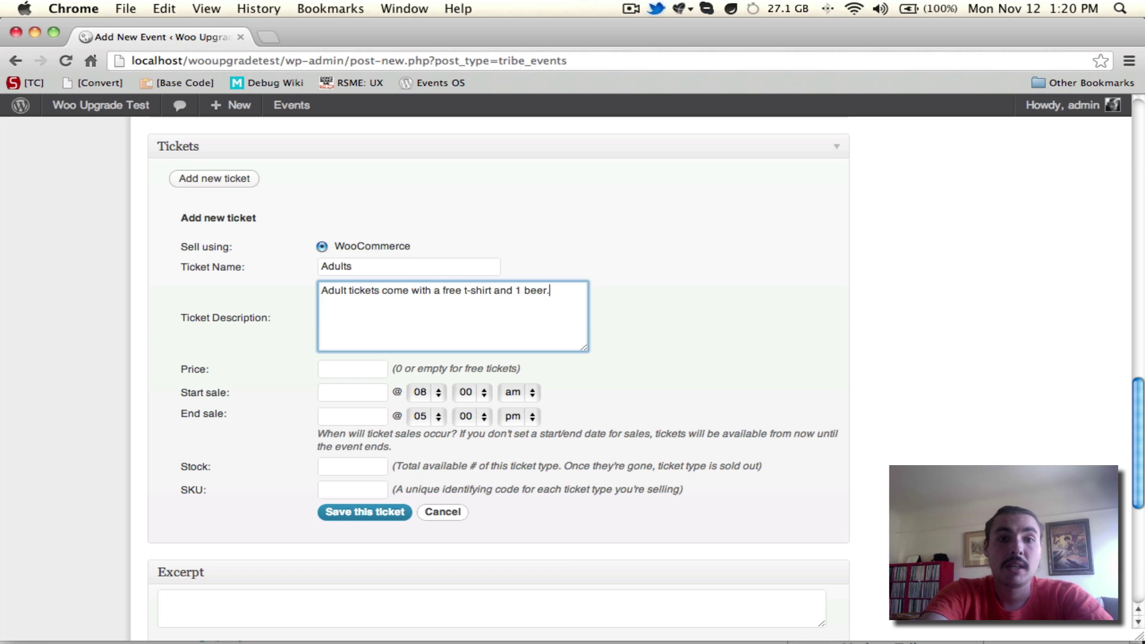
pyautogui.click(338, 369)
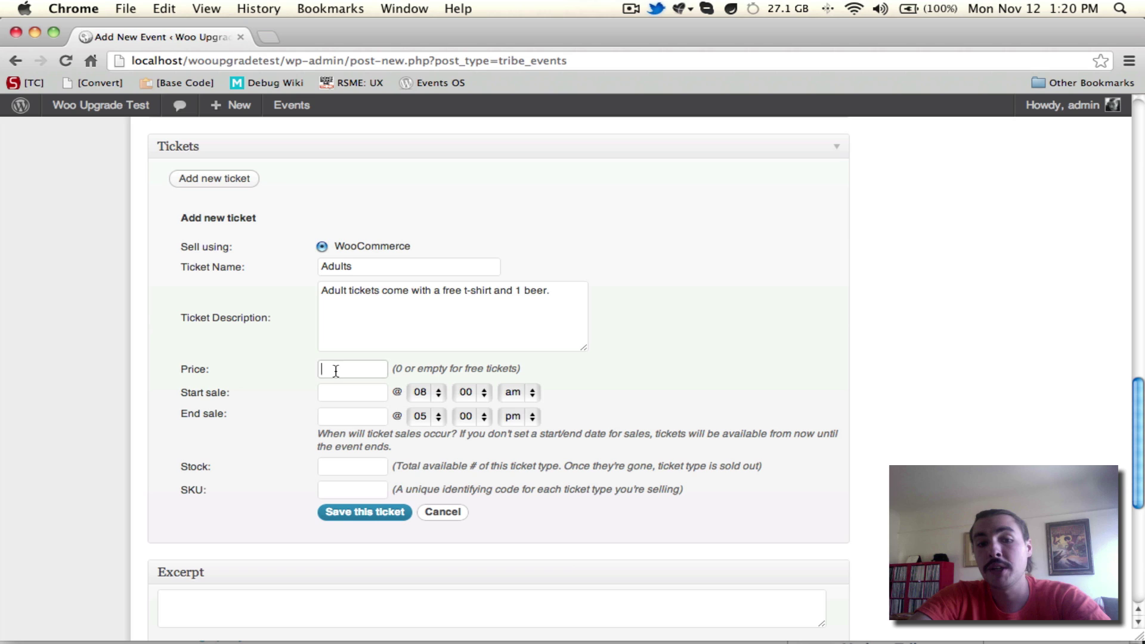
pyautogui.write('$')
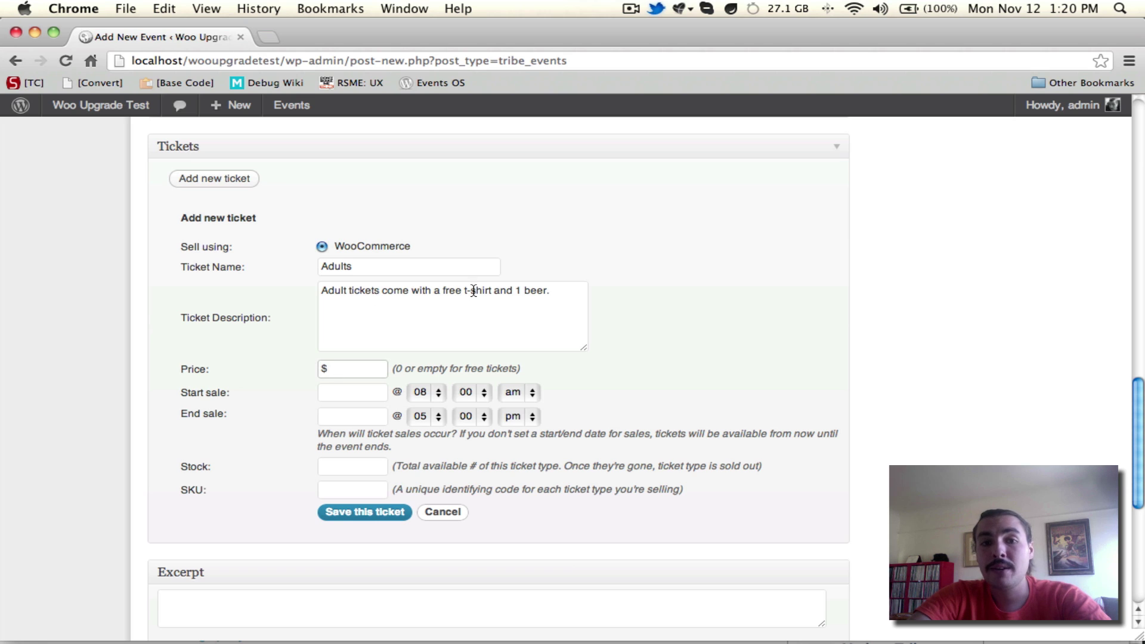
pyautogui.write('15')
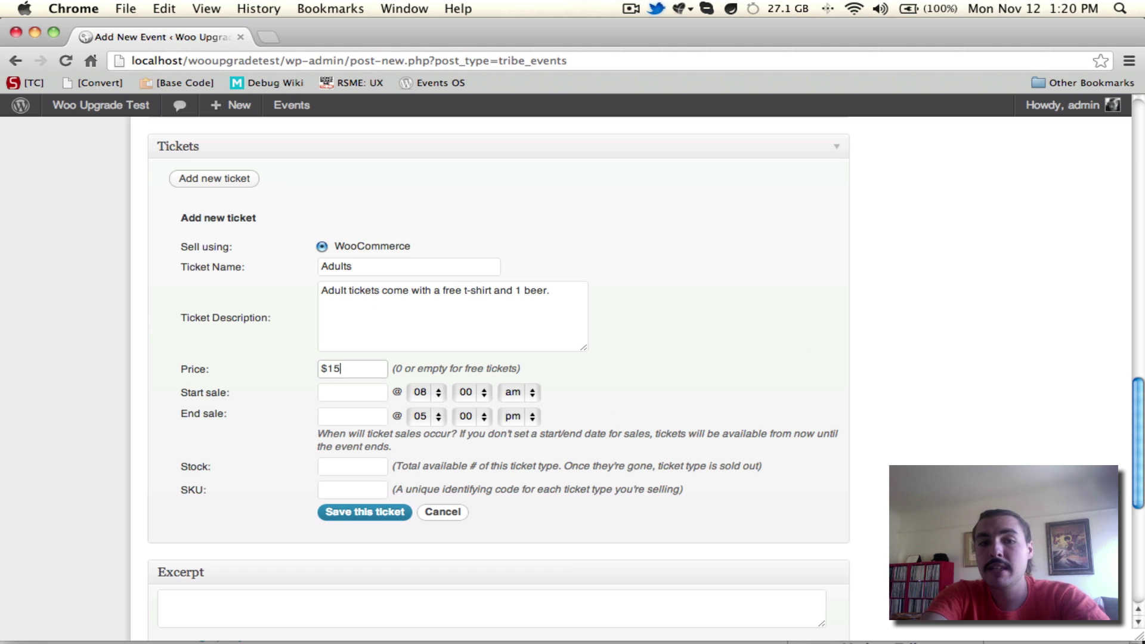
pyautogui.click(665, 282)
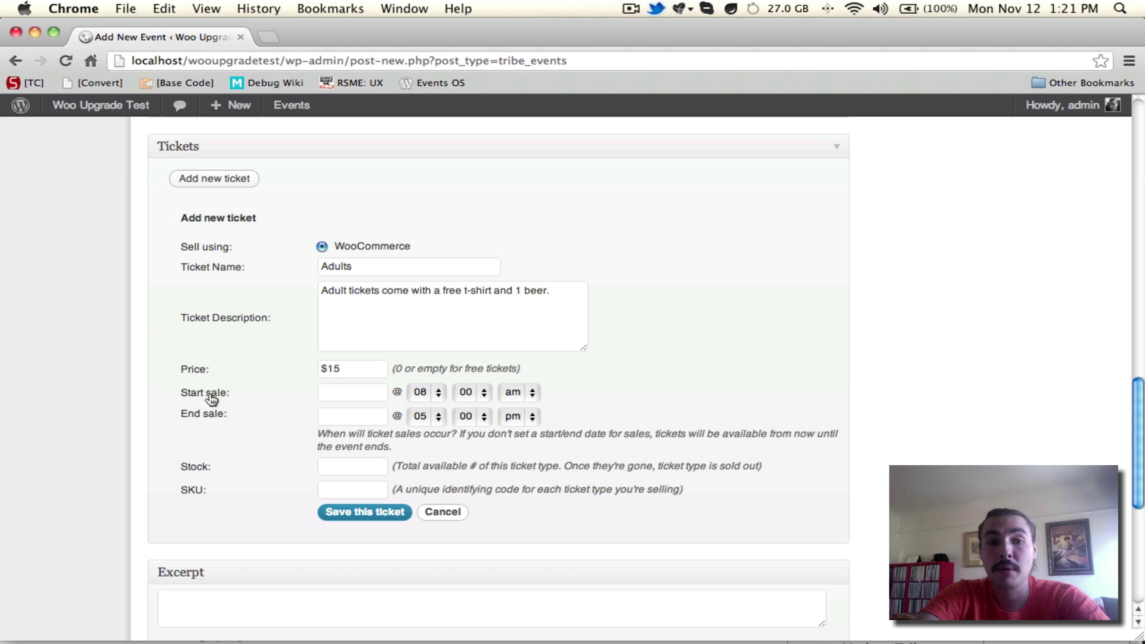
pyautogui.click(345, 395)
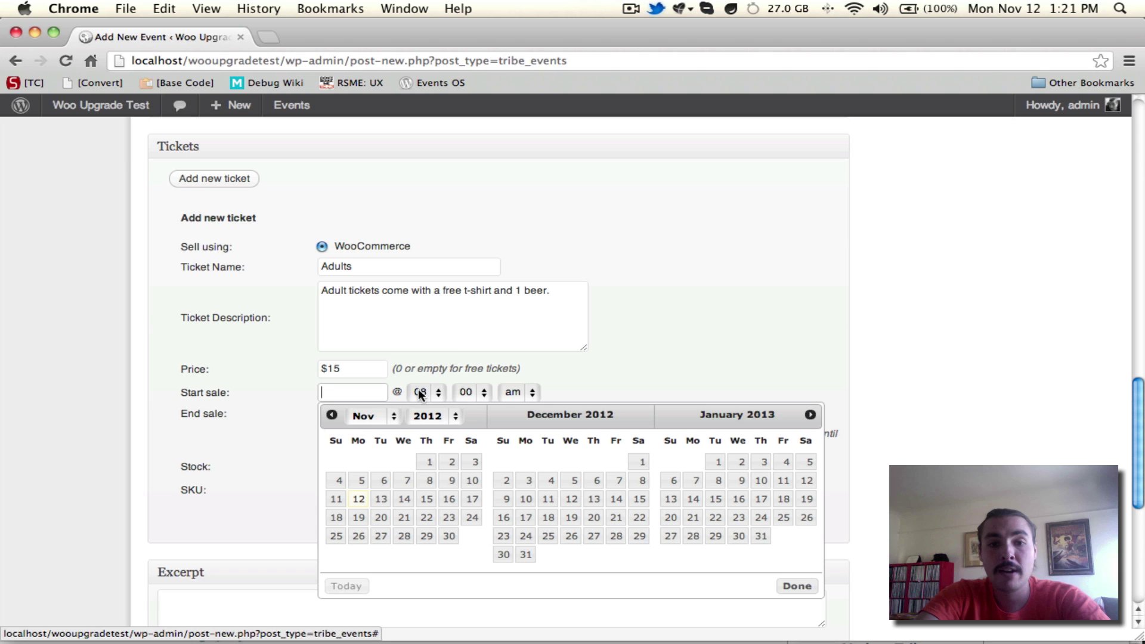
pyautogui.click(853, 370)
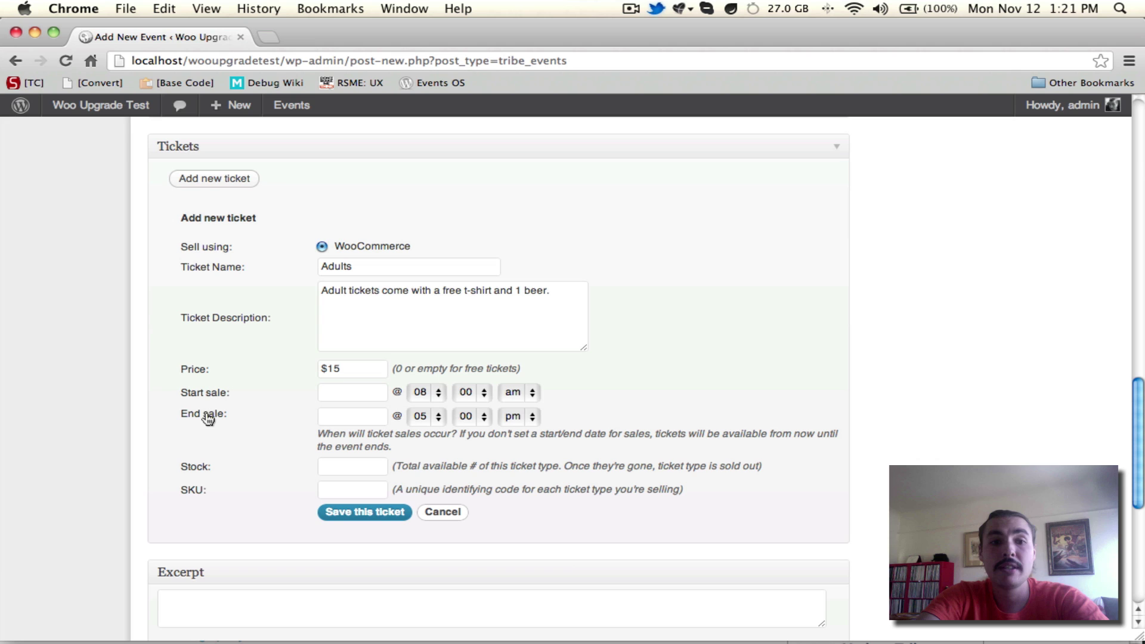
pyautogui.click(355, 415)
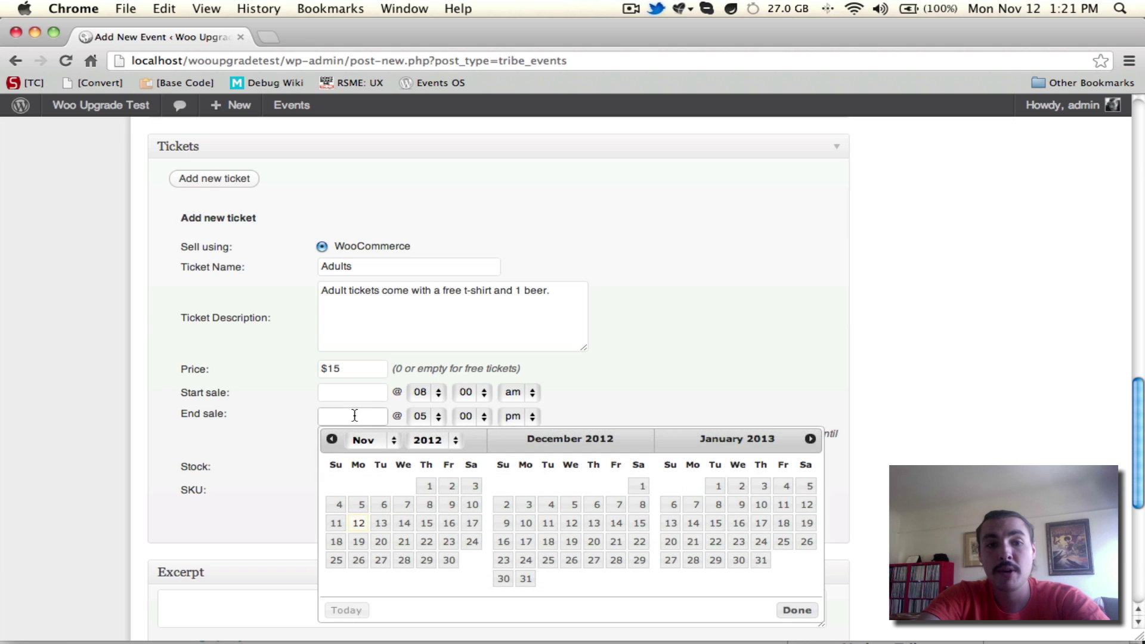
pyautogui.click(170, 403)
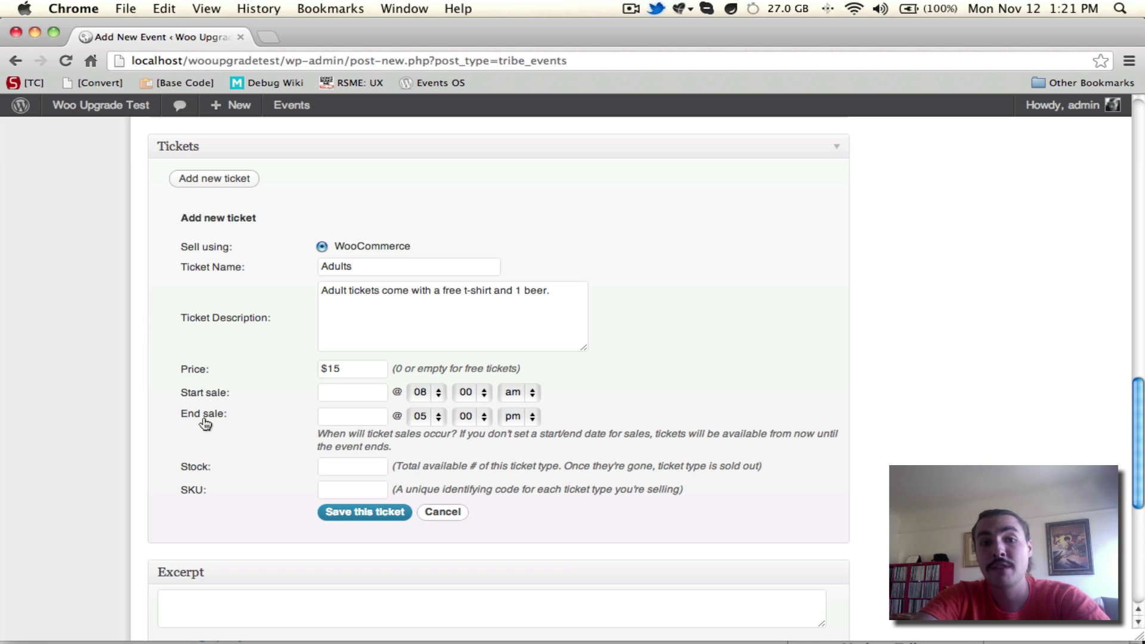
# - Give the Adults ticket stock 200 and SKU TST-ADU, then save it
pyautogui.click(353, 464)
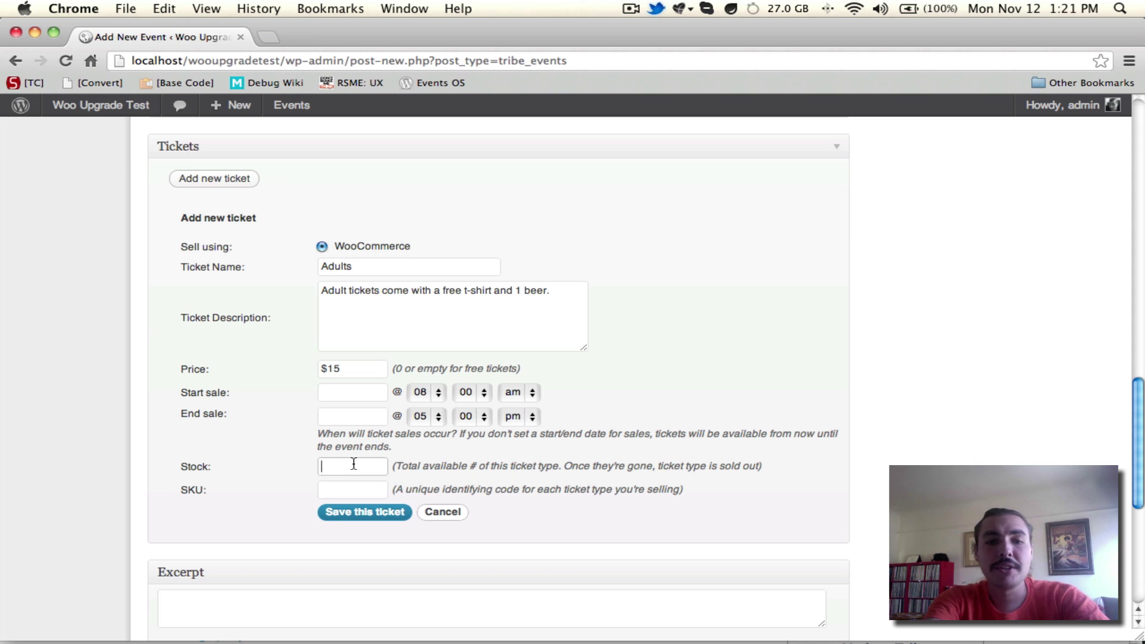
pyautogui.write('200')
pyautogui.press('Tab')
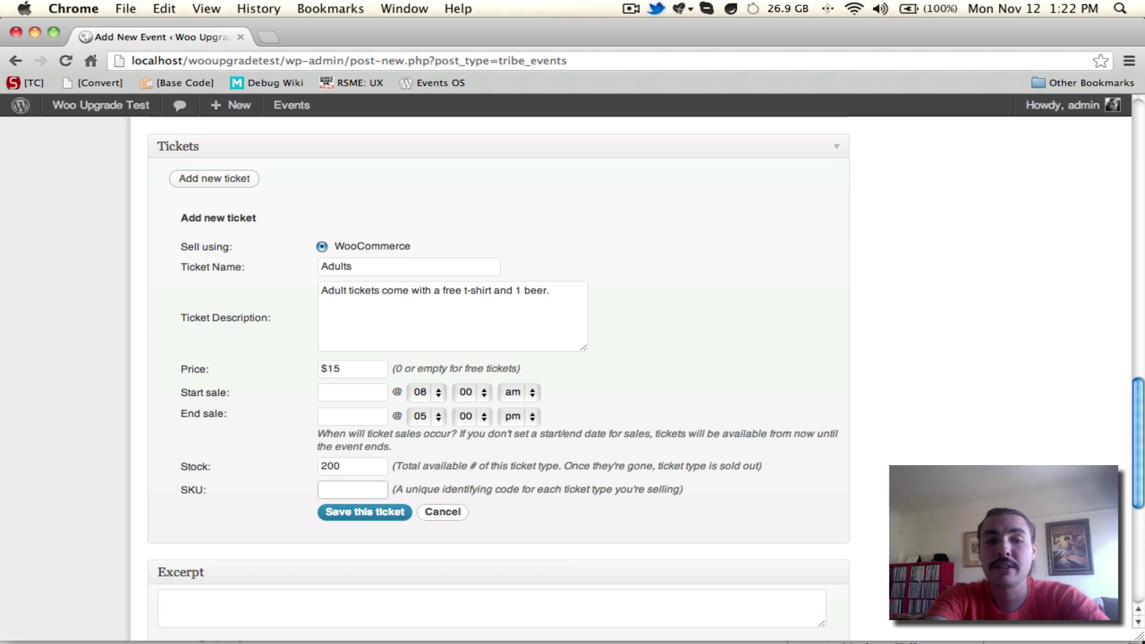
pyautogui.write('TST')
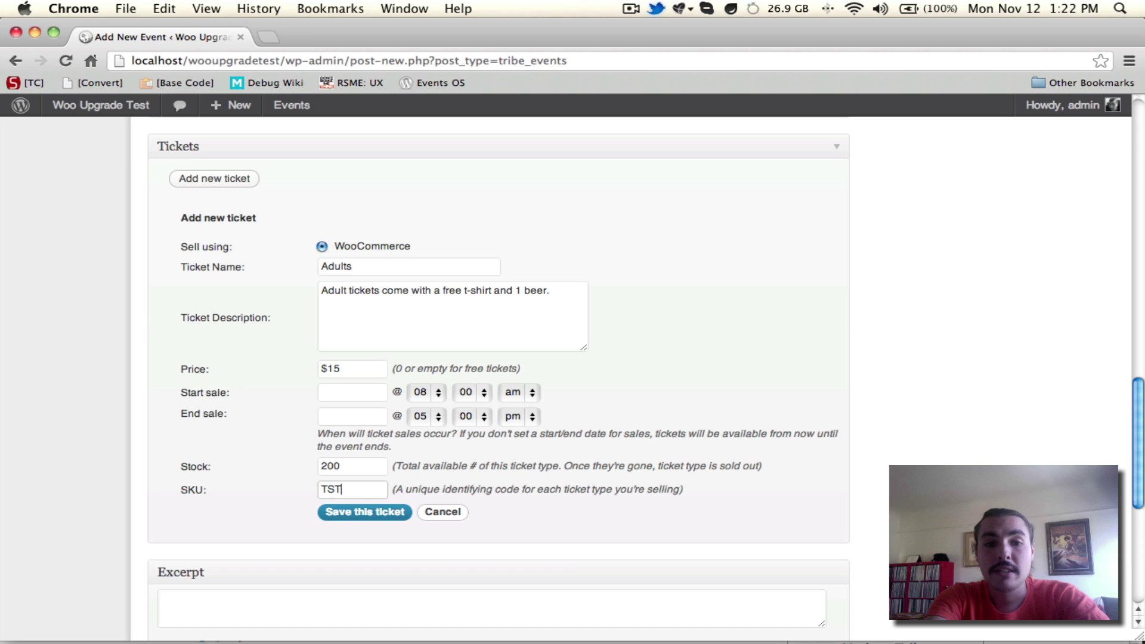
pyautogui.write('-ADU')
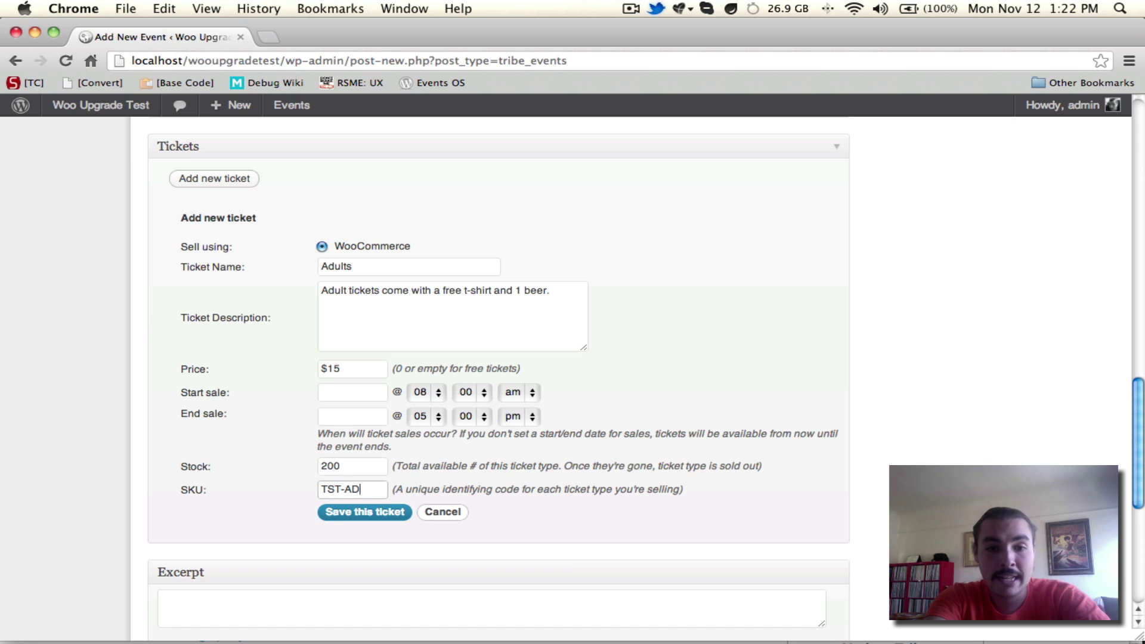
pyautogui.click(362, 512)
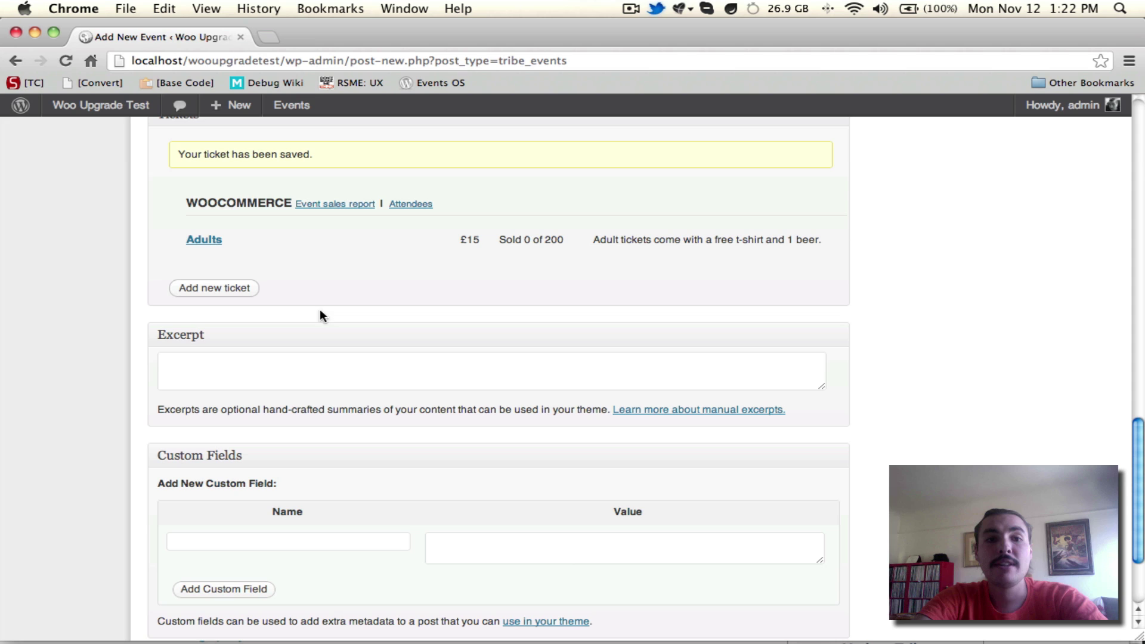
pyautogui.moveTo(421, 263)
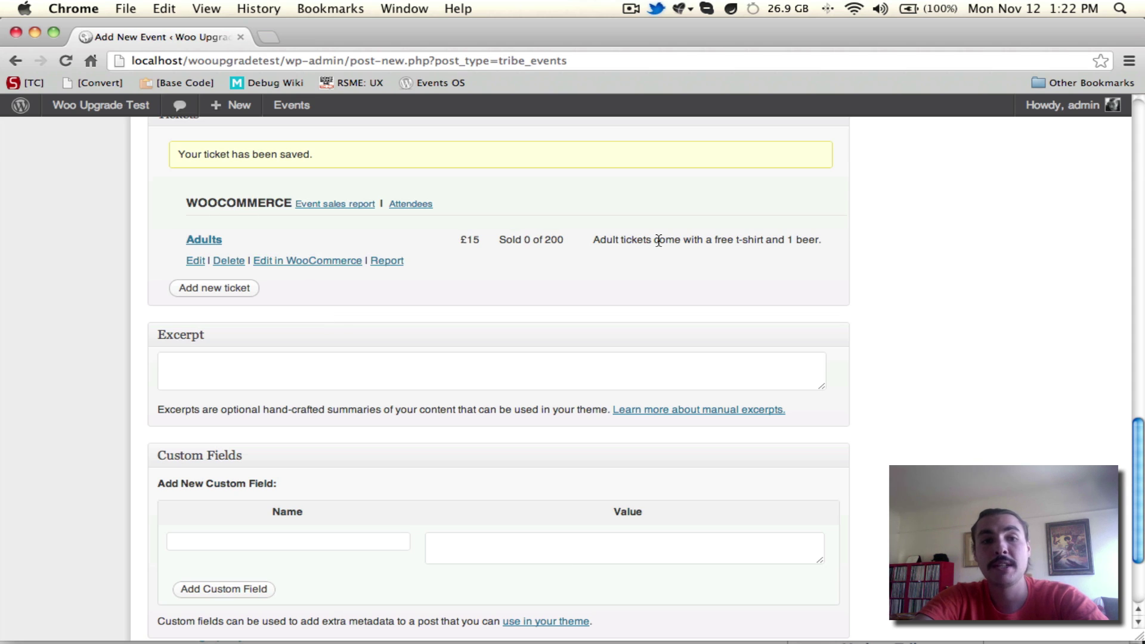
pyautogui.click(202, 263)
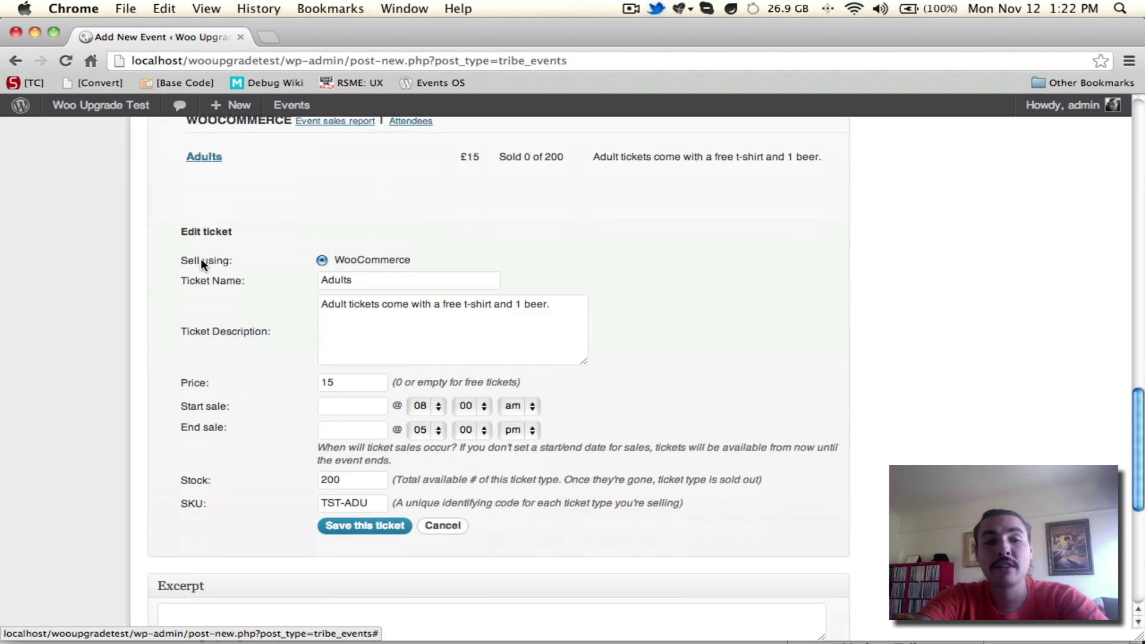
pyautogui.scroll(4, 227, 298)
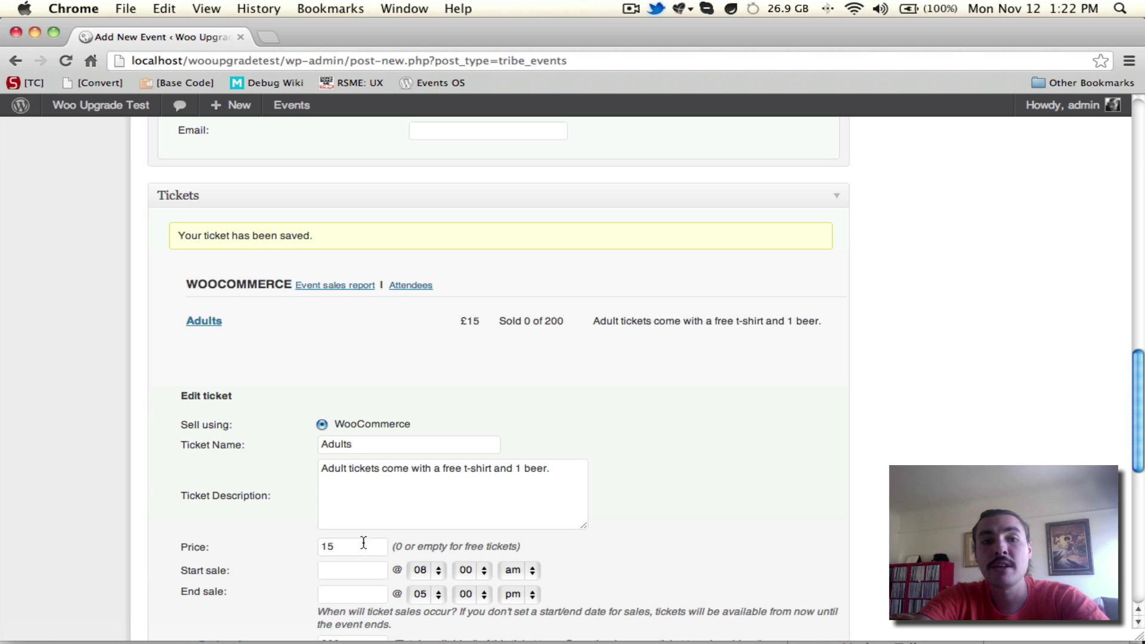
pyautogui.moveTo(316, 323)
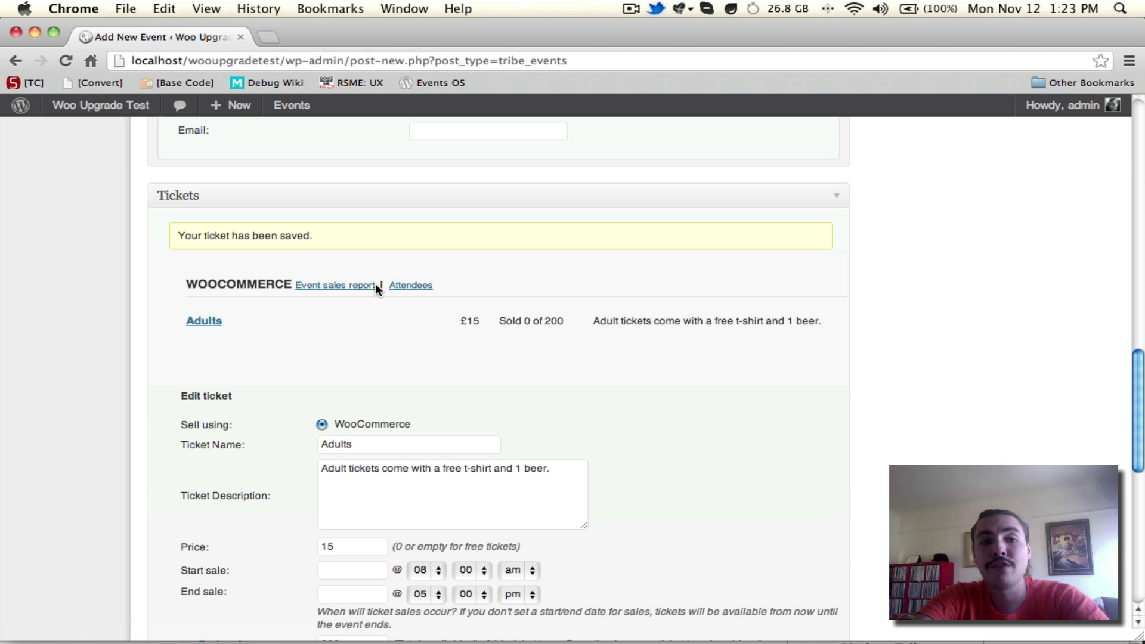
pyautogui.moveTo(205, 333)
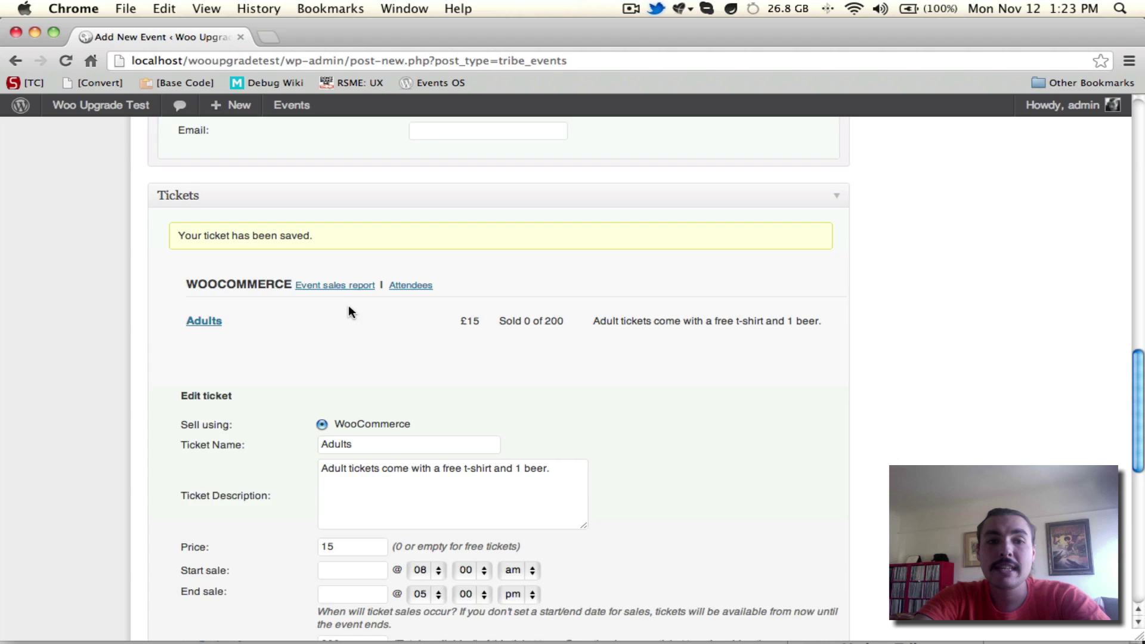
pyautogui.scroll(-5, 348, 305)
# - Discard the open form and start a 'Seniors' ticket described 'Nothing for seniors', priced 0
pyautogui.click(435, 440)
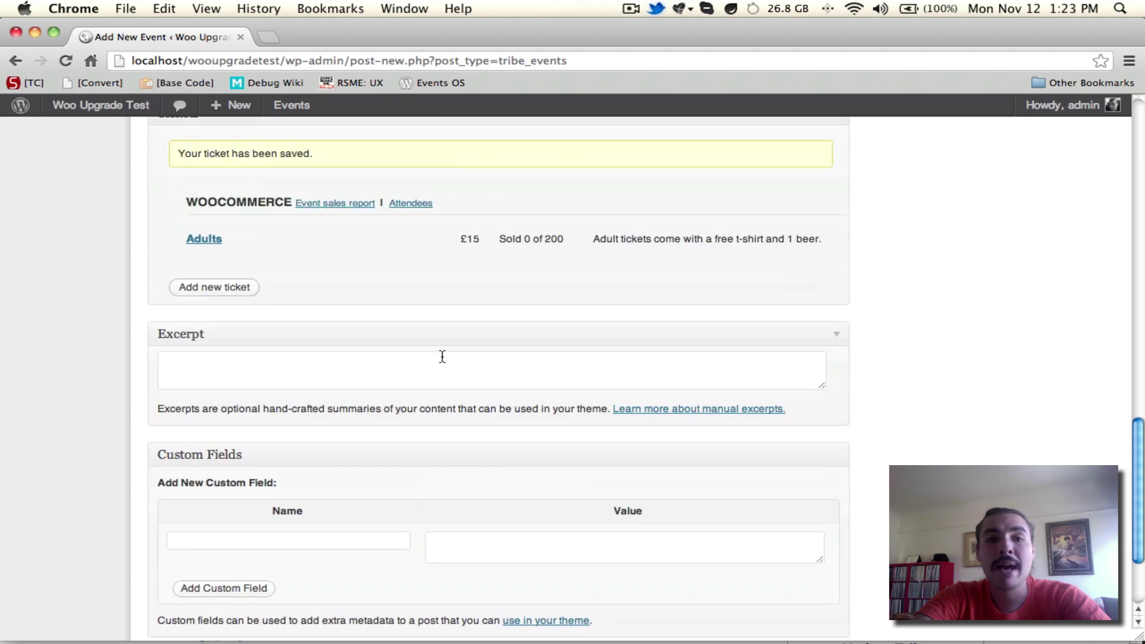
pyautogui.click(198, 395)
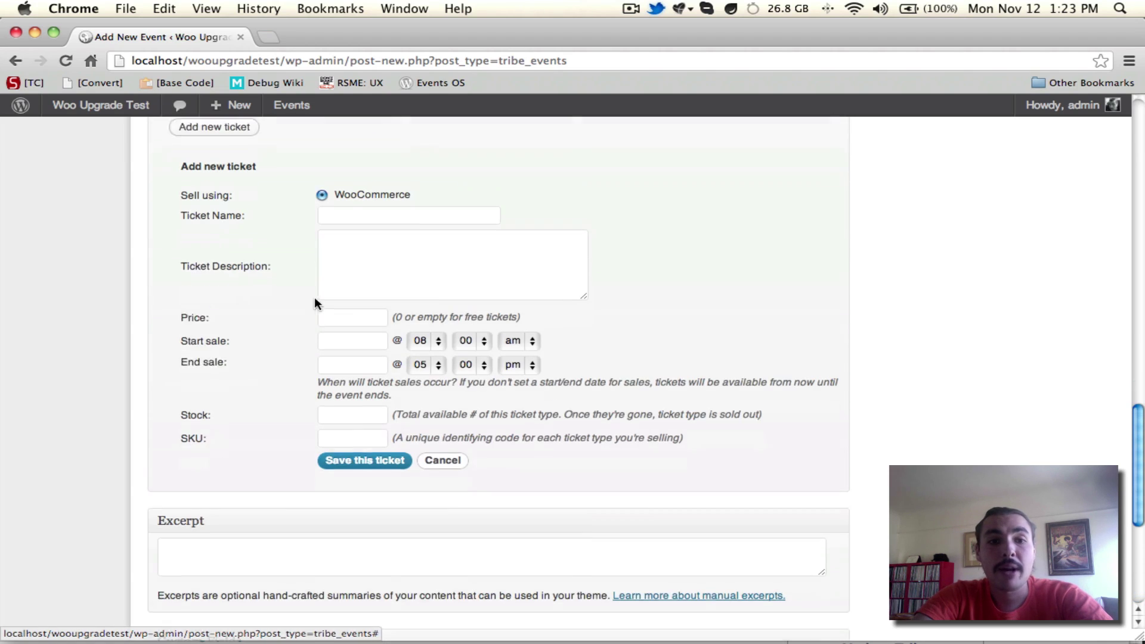
pyautogui.click(386, 203)
pyautogui.write('Senior')
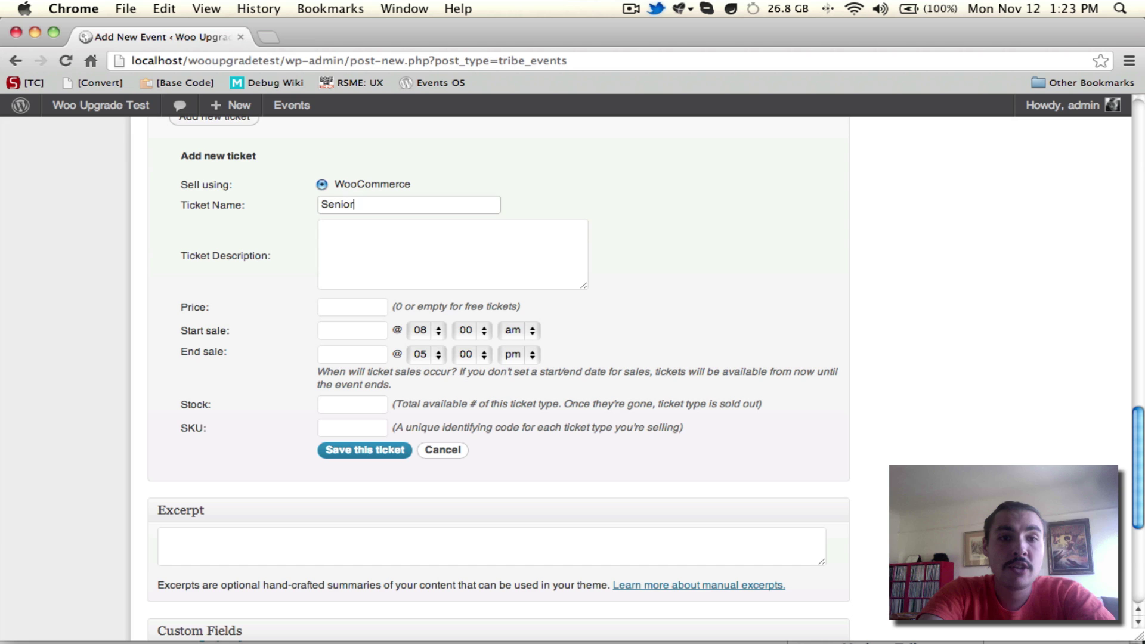
pyautogui.write('s')
pyautogui.press('Tab')
pyautogui.write('Nothing for s')
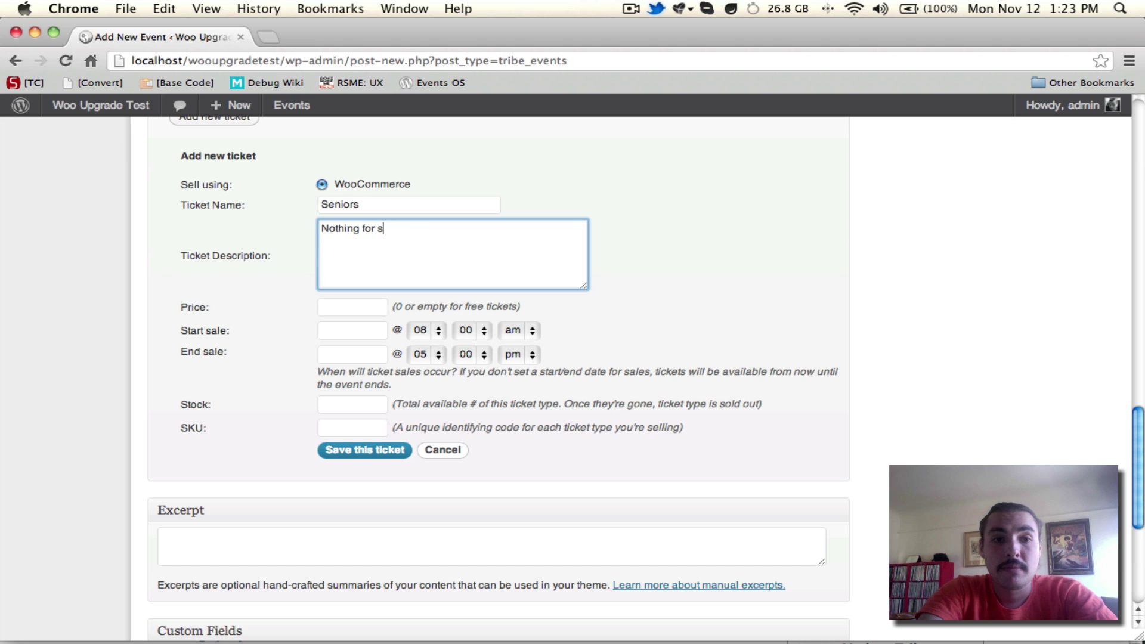
pyautogui.write('eniors')
pyautogui.press('Tab')
pyautogui.write('0')
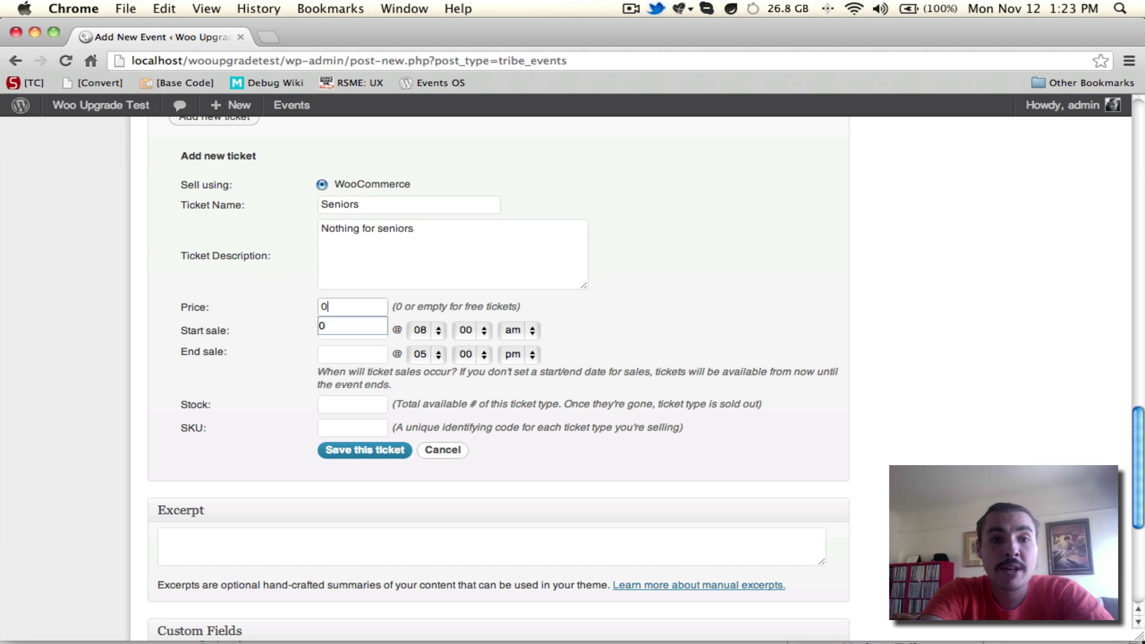
# - Give the Seniors ticket stock 100 and SKU TST-SNR, then save it
pyautogui.press('Tab')
pyautogui.click(746, 143)
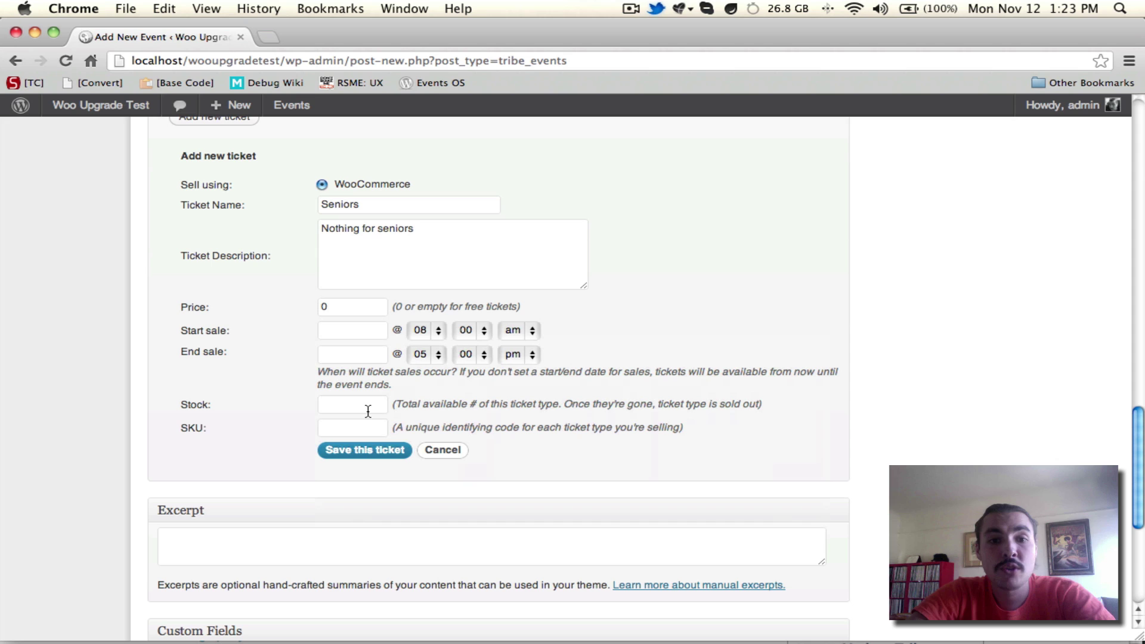
pyautogui.click(368, 410)
pyautogui.write('1000')
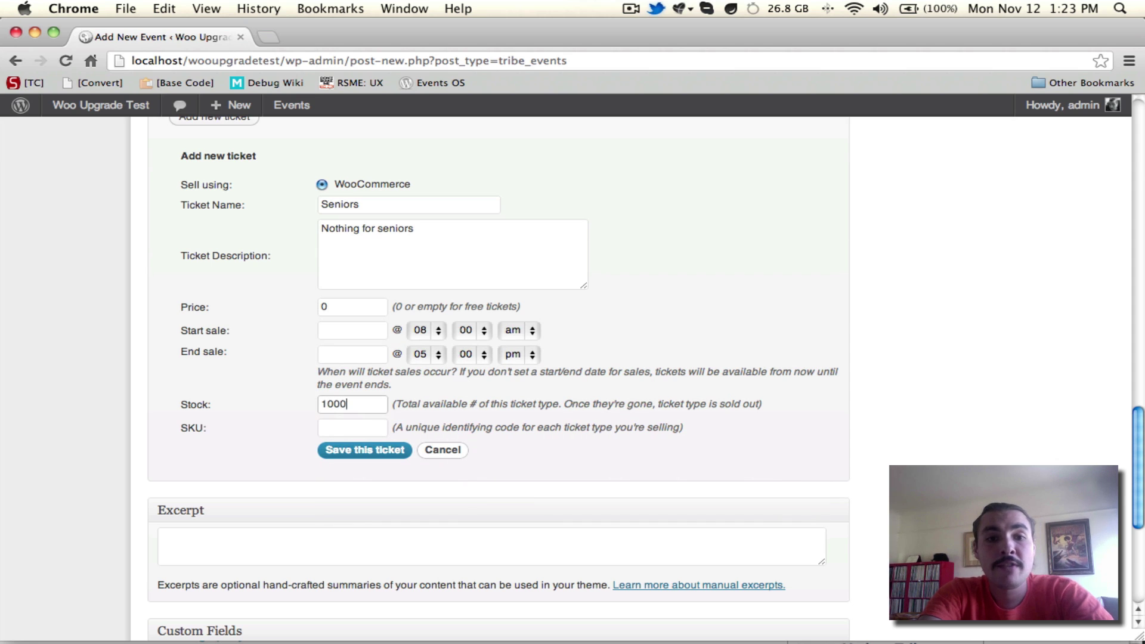
pyautogui.press('BackSpace')
pyautogui.press('Tab')
pyautogui.write('TST')
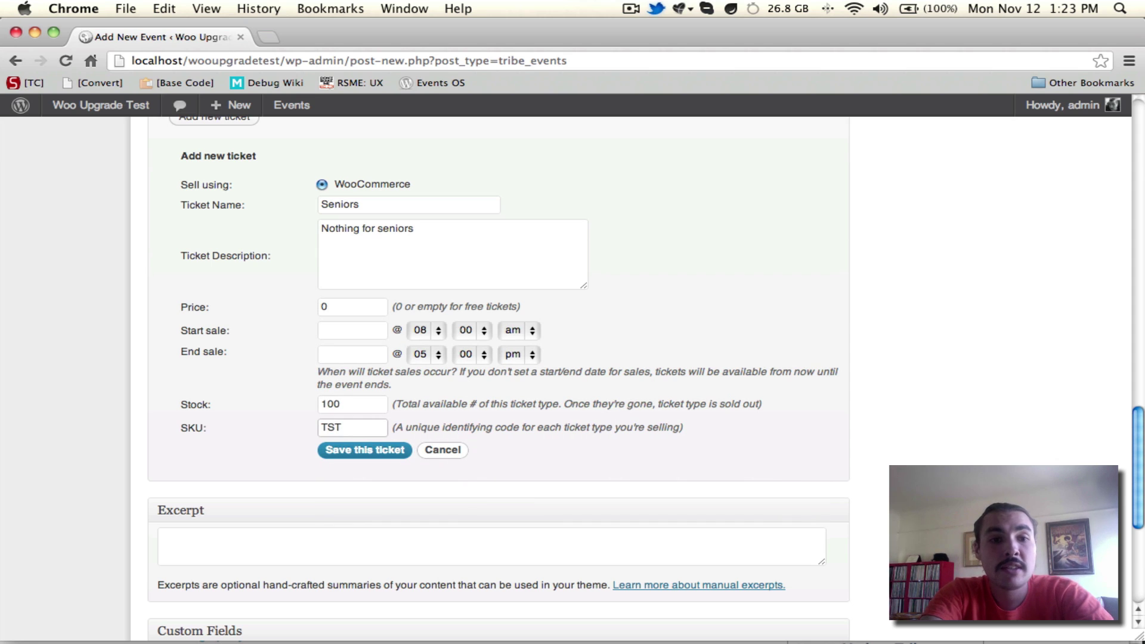
pyautogui.write('-')
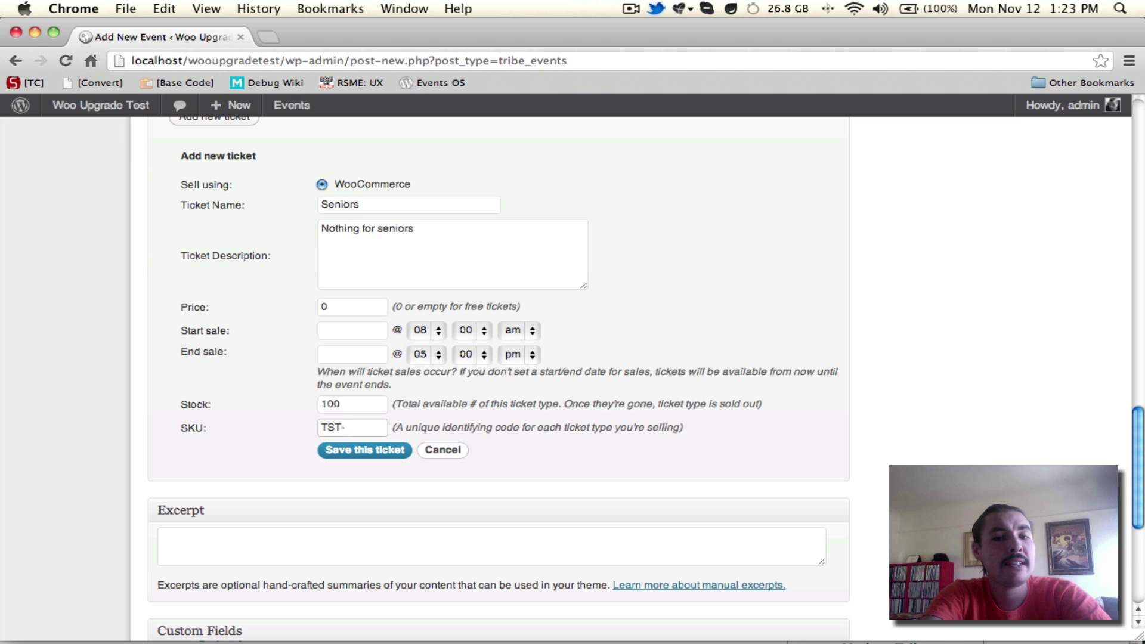
pyautogui.write('SNR')
pyautogui.click(344, 454)
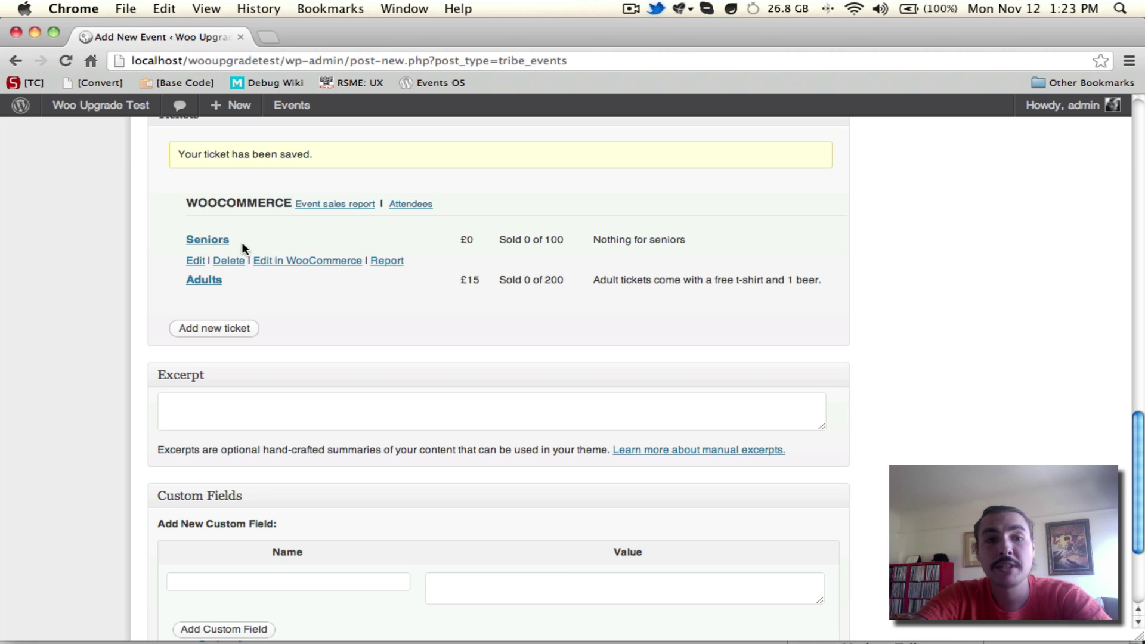
# - Delete the Seniors ticket and publish the Reality Celebration 2012 event
pyautogui.click(230, 261)
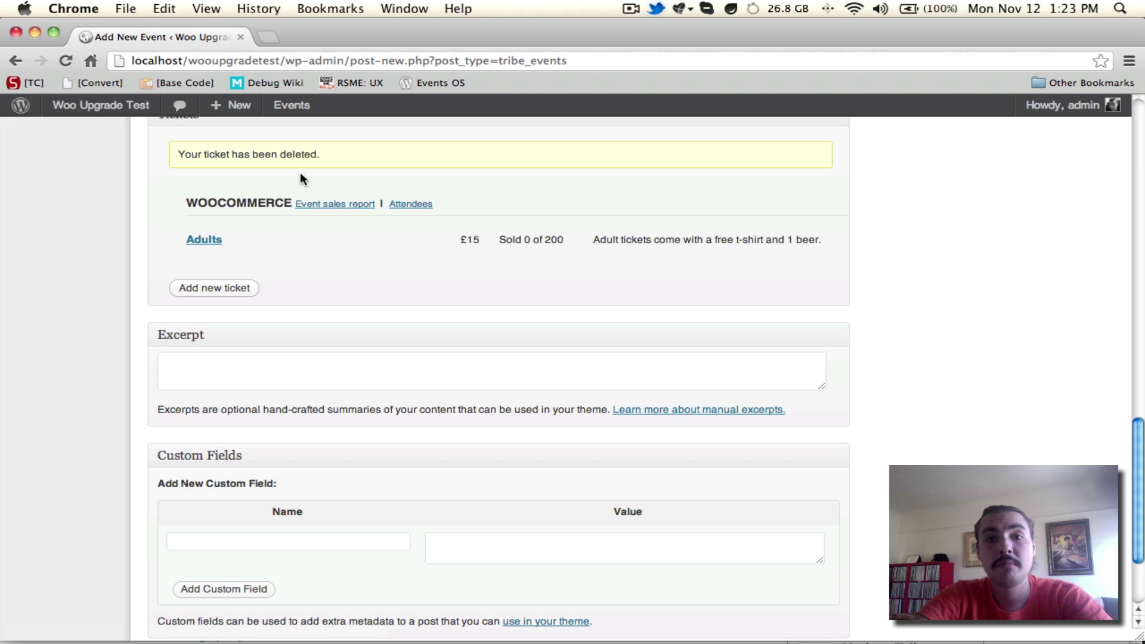
pyautogui.scroll(15, 461, 263)
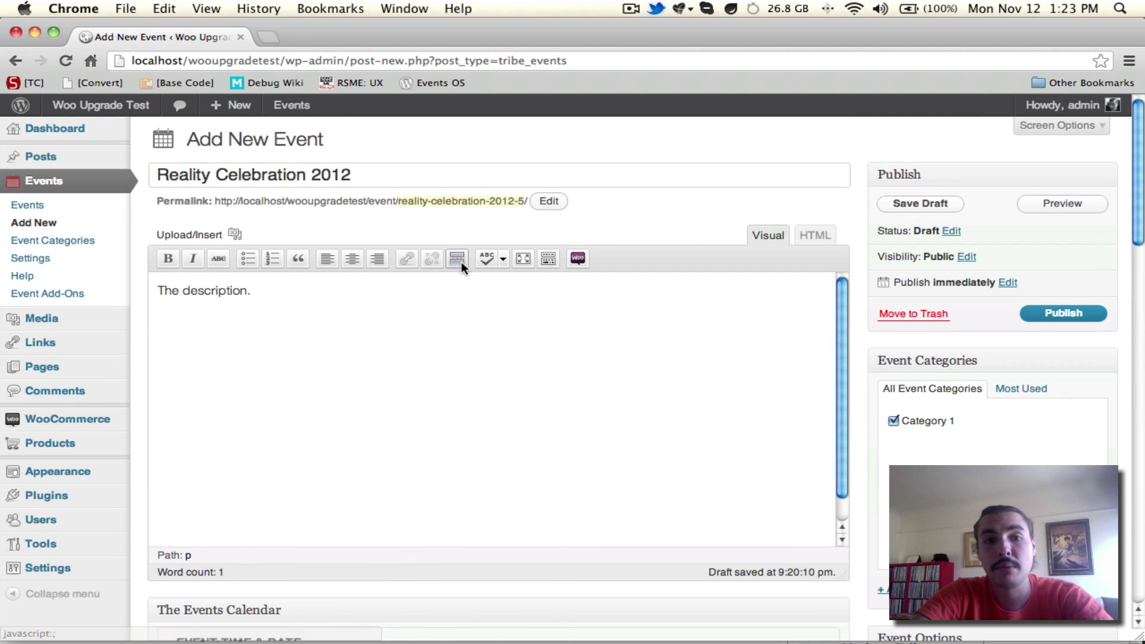
pyautogui.click(1058, 311)
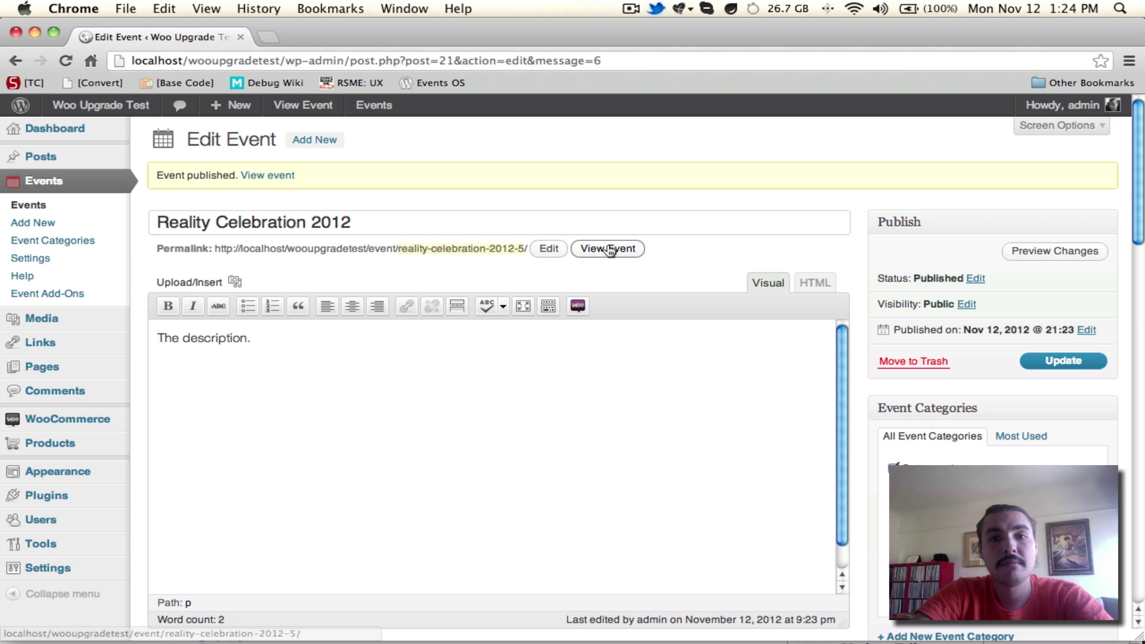
# - View the published event page down to its Adults £15 ticket
pyautogui.click(609, 250)
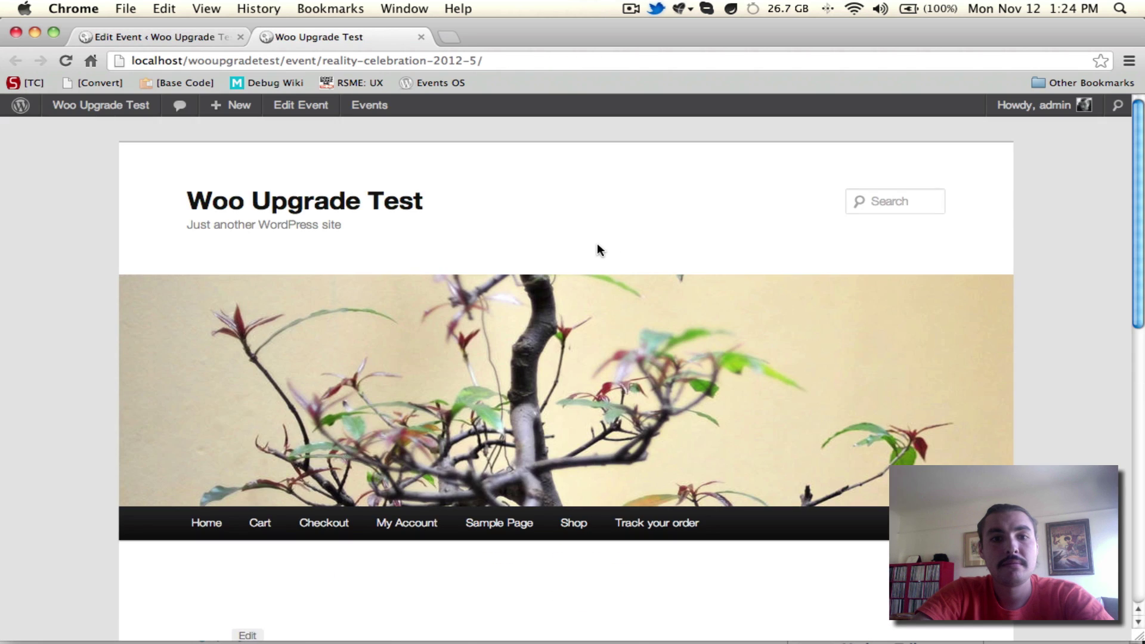
pyautogui.scroll(-10, 599, 249)
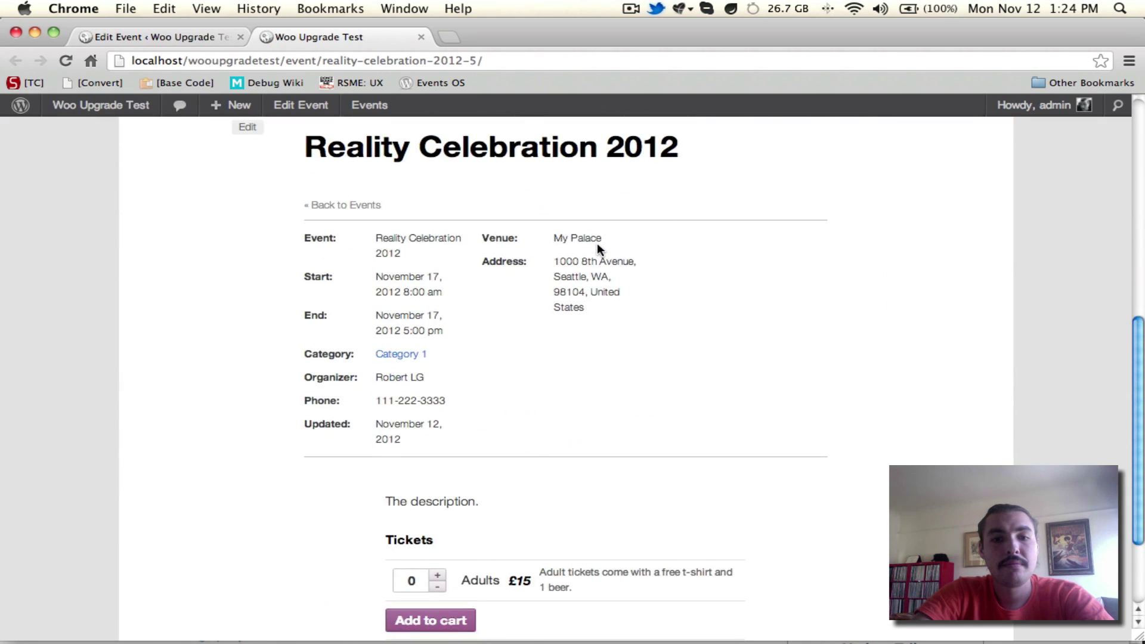
pyautogui.scroll(-3, 596, 242)
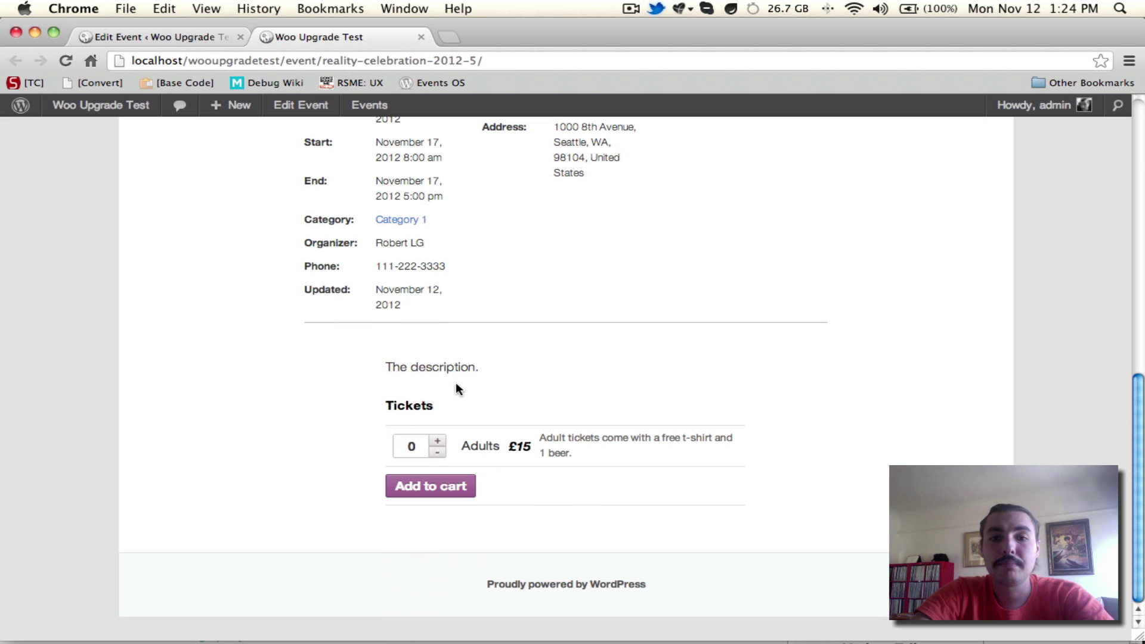